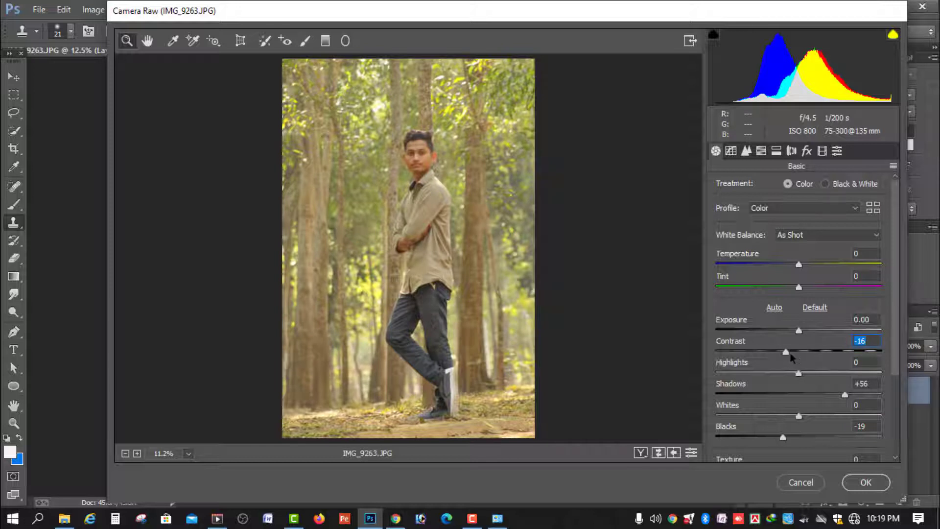
Set the photo's basic contrast to -11 and vibrance to +29
{"action": "left_click_drag", "start_coordinate": [793, 358], "coordinate": [794, 358]}
{"action": "scroll", "coordinate": [793, 357], "scroll_direction": "down", "scroll_amount": 2}
{"action": "scroll", "coordinate": [892, 331], "scroll_direction": "down", "scroll_amount": 4}
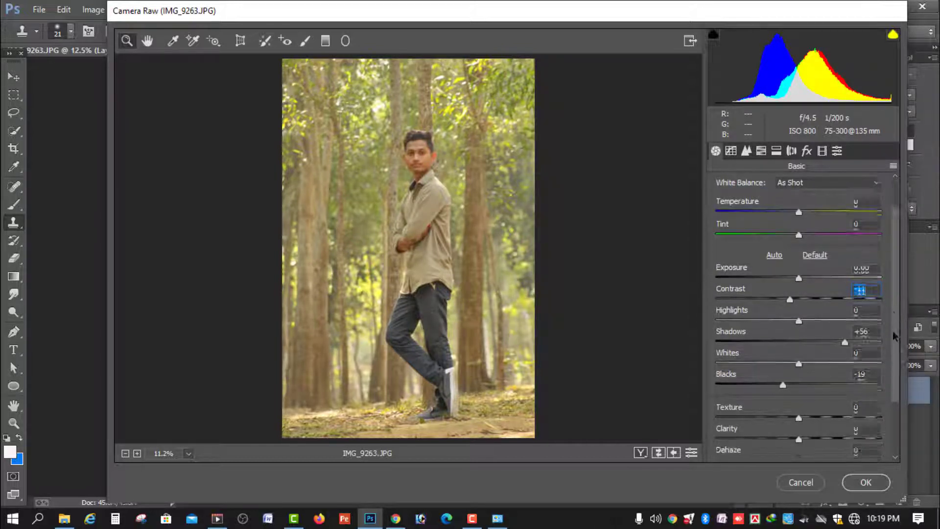
{"action": "left_click_drag", "start_coordinate": [806, 429], "coordinate": [822, 434]}
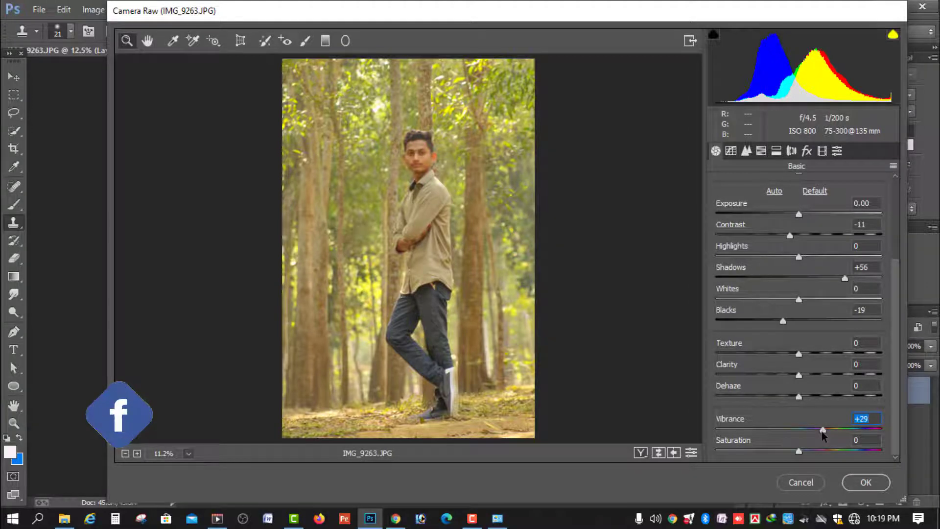
Set the HSL luminance to Reds +33, Oranges +23, Yellows +9, Greens -47 and Blues -5
{"action": "left_click", "coordinate": [761, 151]}
{"action": "left_click", "coordinate": [814, 184]}
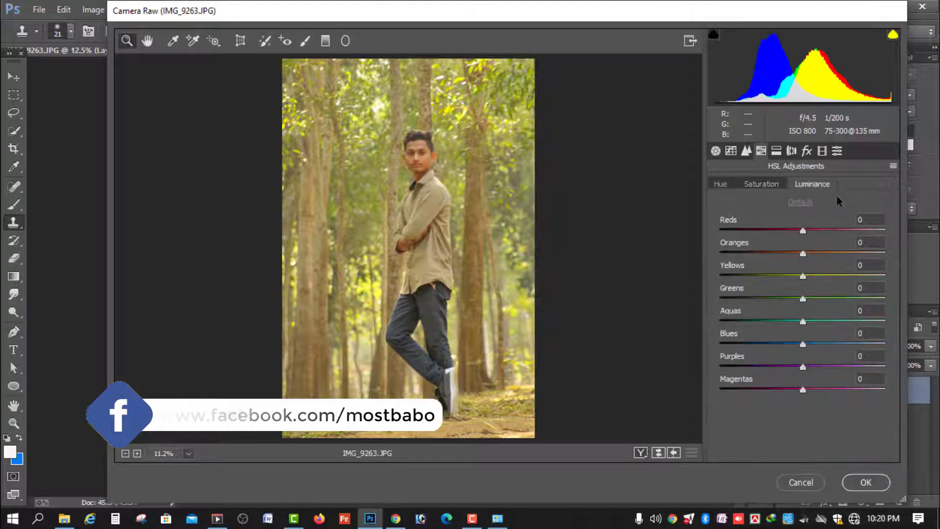
{"action": "left_click", "coordinate": [830, 230]}
{"action": "left_click_drag", "start_coordinate": [820, 252], "coordinate": [824, 258]}
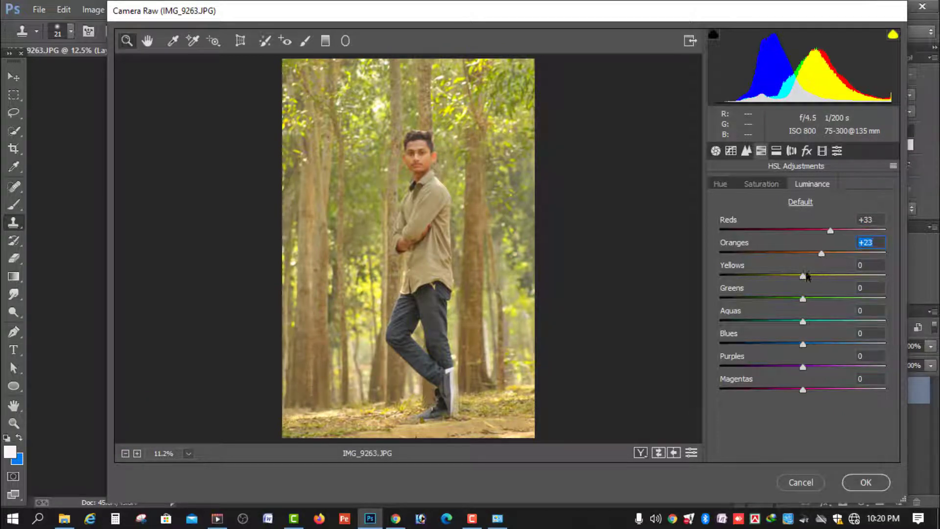
{"action": "left_click_drag", "start_coordinate": [803, 275], "coordinate": [767, 313]}
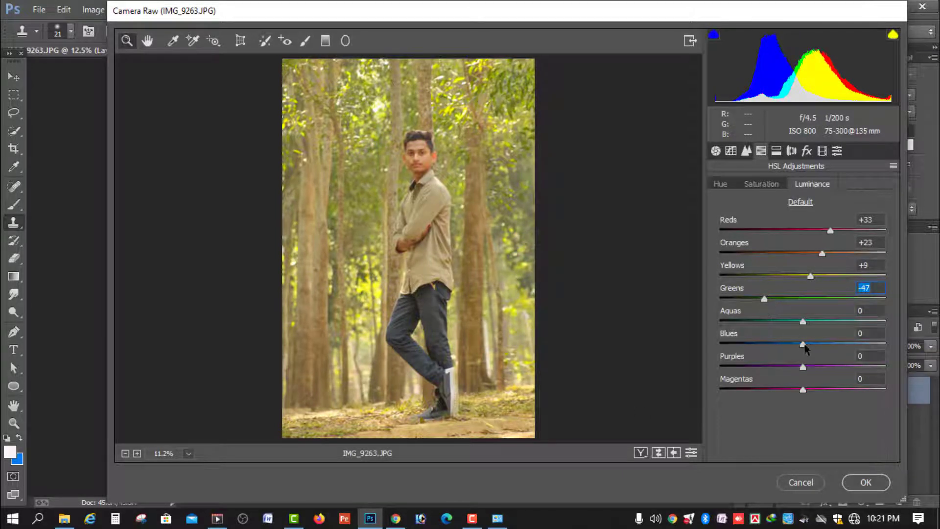
{"action": "left_click_drag", "start_coordinate": [804, 345], "coordinate": [800, 345]}
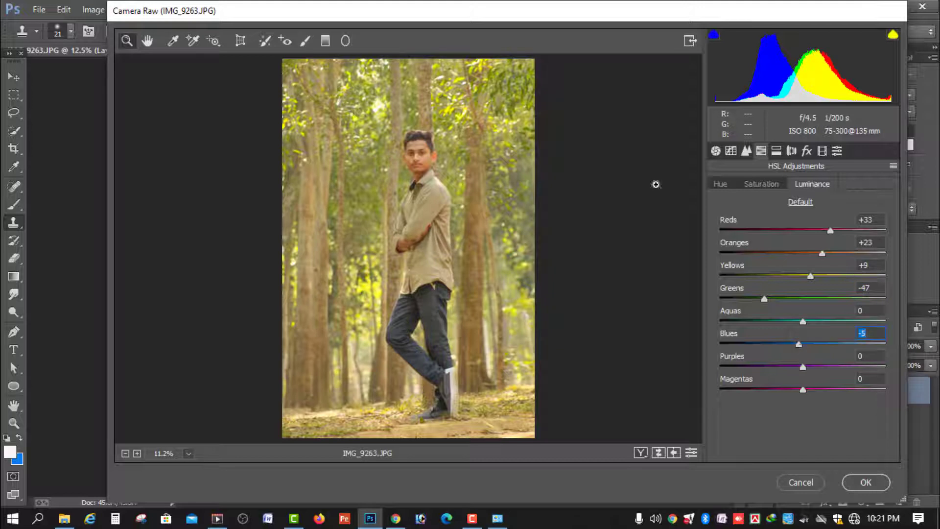
Raise the Greens saturation to +37 and shift the hue of Yellows to +51 and Greens to +16
{"action": "left_click", "coordinate": [762, 185]}
{"action": "left_click_drag", "start_coordinate": [809, 303], "coordinate": [831, 328]}
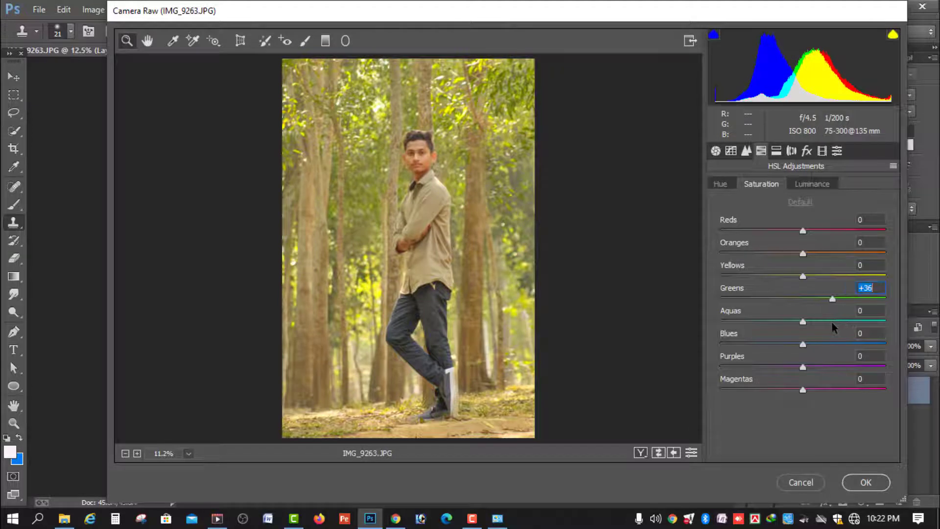
{"action": "left_click", "coordinate": [720, 185]}
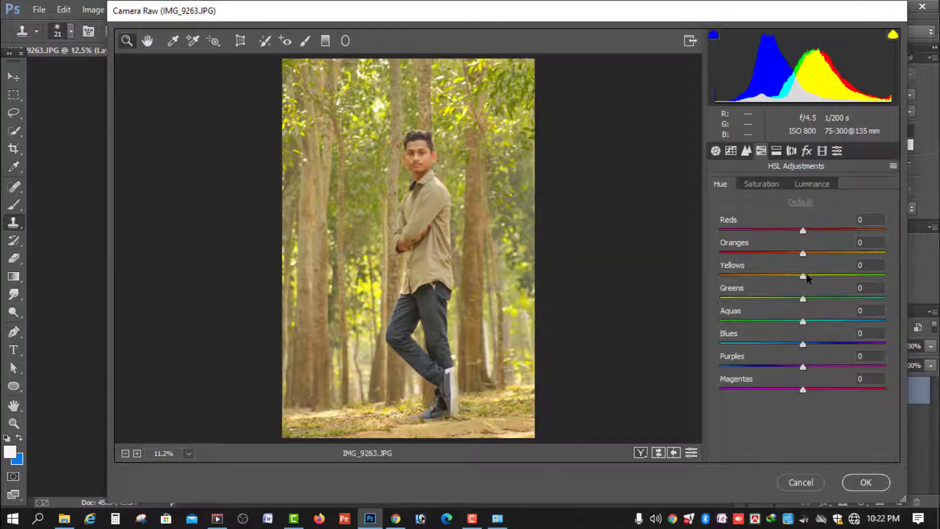
{"action": "left_click_drag", "start_coordinate": [807, 278], "coordinate": [815, 308]}
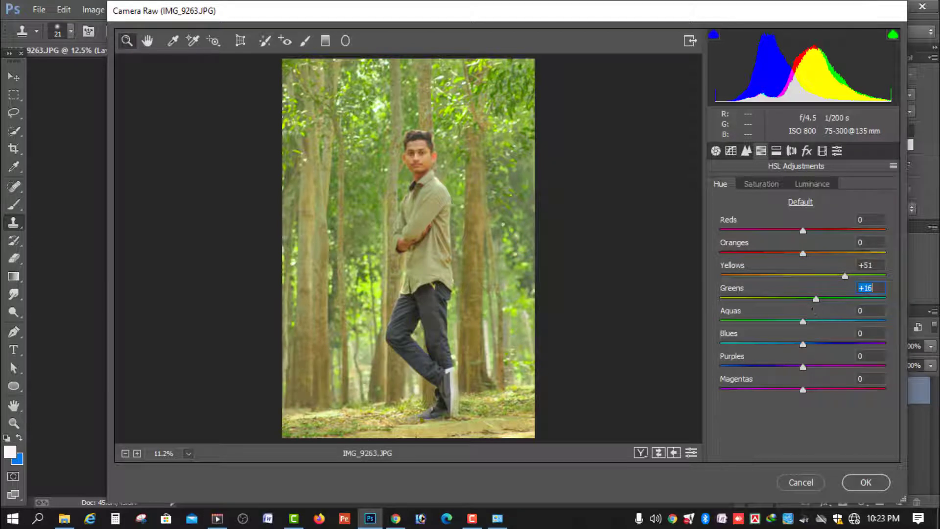
Set the HSL saturation to Yellows -23, Greens +39 and Blues +44
{"action": "left_click", "coordinate": [761, 183]}
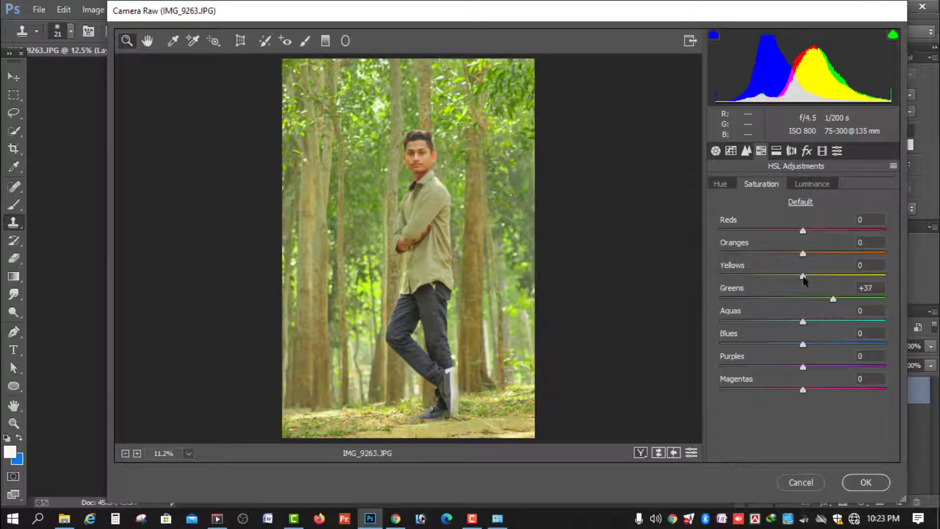
{"action": "left_click_drag", "start_coordinate": [804, 275], "coordinate": [838, 308]}
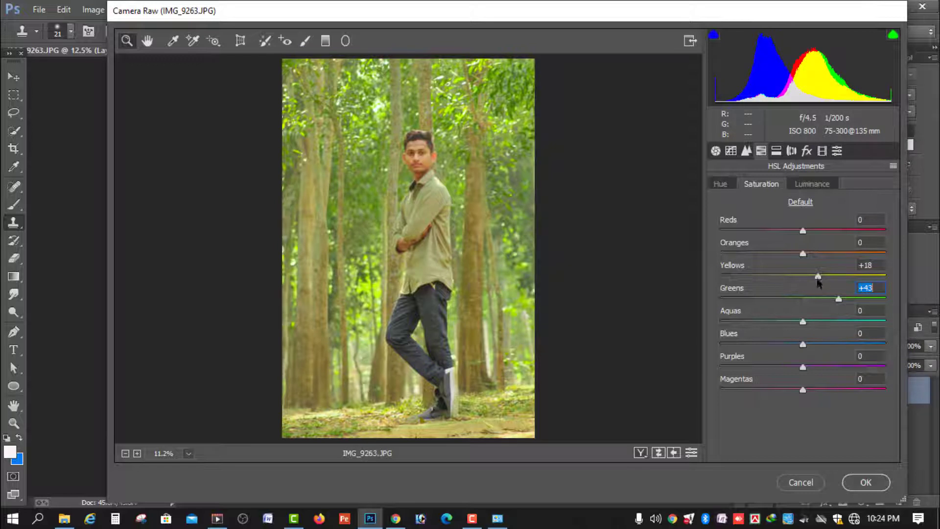
{"action": "left_click_drag", "start_coordinate": [818, 277], "coordinate": [762, 274]}
{"action": "left_click_drag", "start_coordinate": [836, 298], "coordinate": [835, 317]}
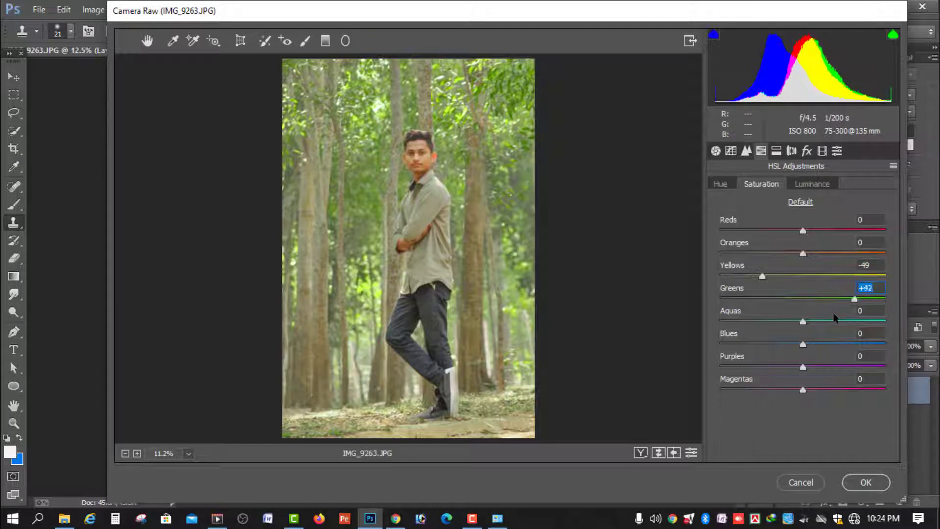
{"action": "mouse_move", "coordinate": [773, 275]}
{"action": "left_mouse_down"}
{"action": "mouse_move", "coordinate": [812, 274]}
{"action": "mouse_move", "coordinate": [743, 278]}
{"action": "mouse_move", "coordinate": [776, 276]}
{"action": "left_mouse_up"}
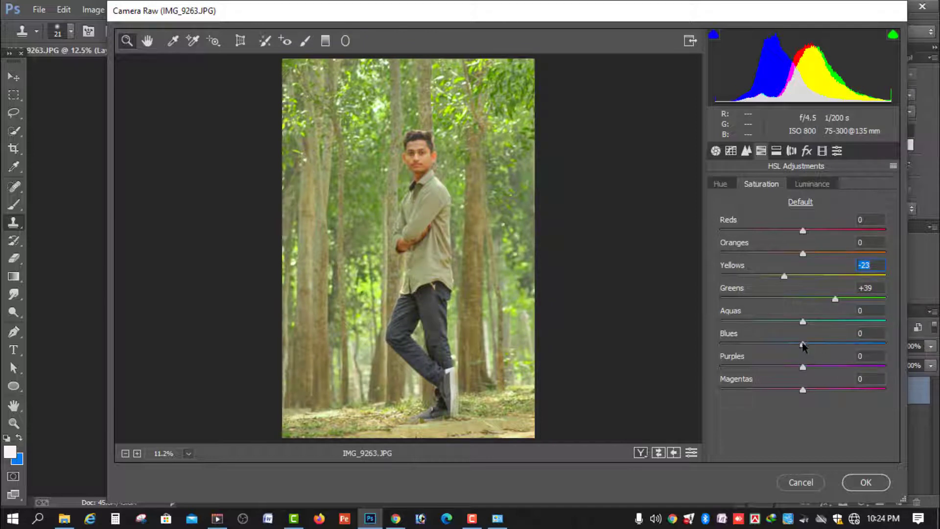
{"action": "left_click_drag", "start_coordinate": [803, 346], "coordinate": [838, 341]}
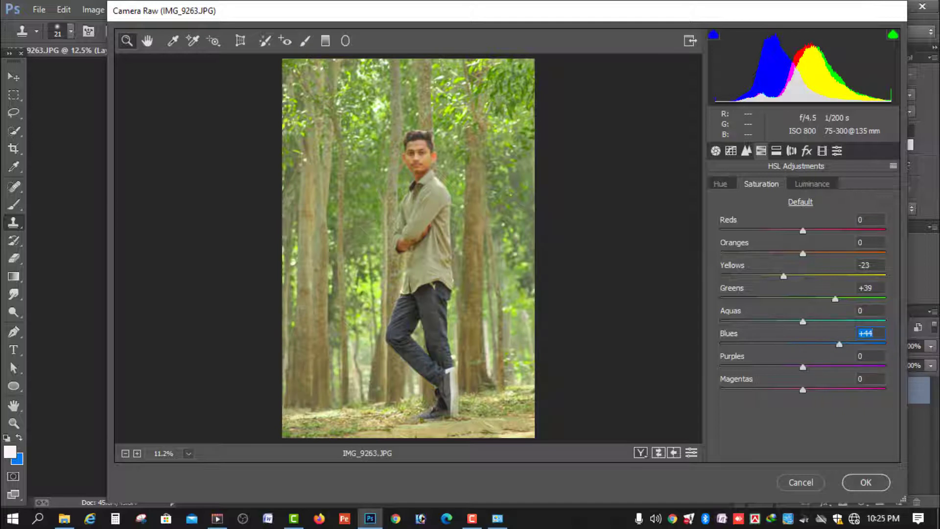
Shift the Blues hue to +23 and set the Greens luminance to -29
{"action": "left_click", "coordinate": [720, 187]}
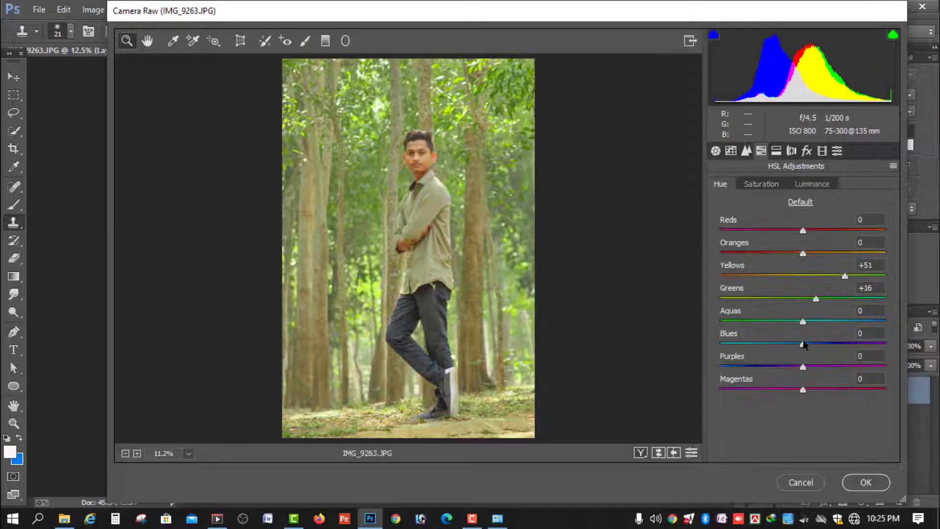
{"action": "left_click_drag", "start_coordinate": [760, 345], "coordinate": [822, 361]}
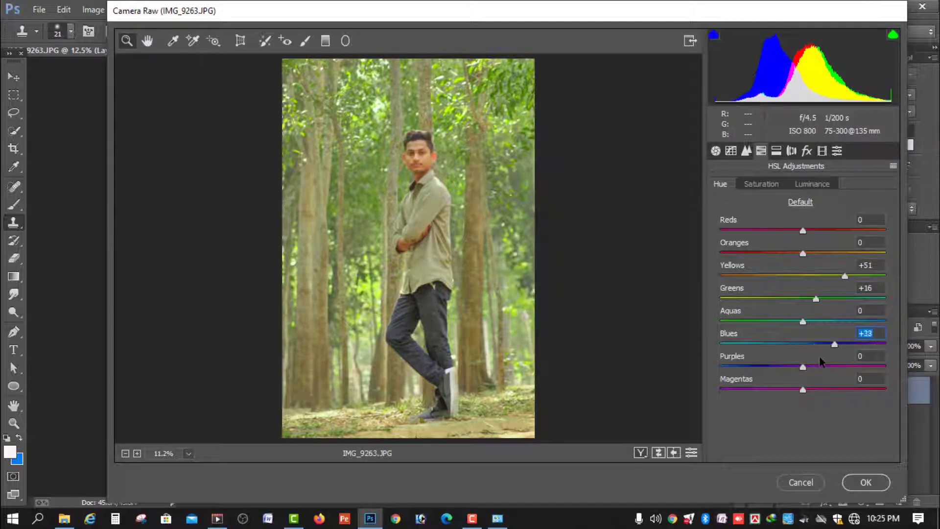
{"action": "left_click", "coordinate": [816, 185]}
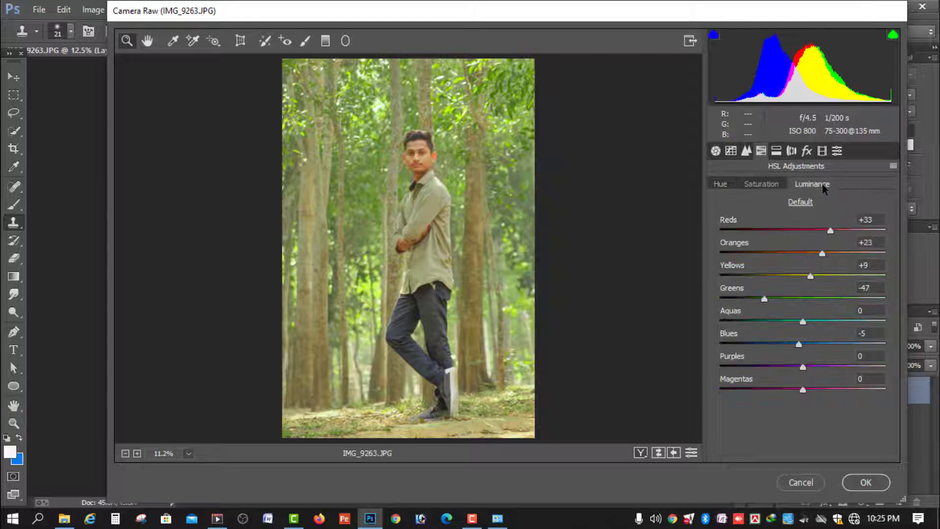
{"action": "left_click_drag", "start_coordinate": [783, 301], "coordinate": [780, 330]}
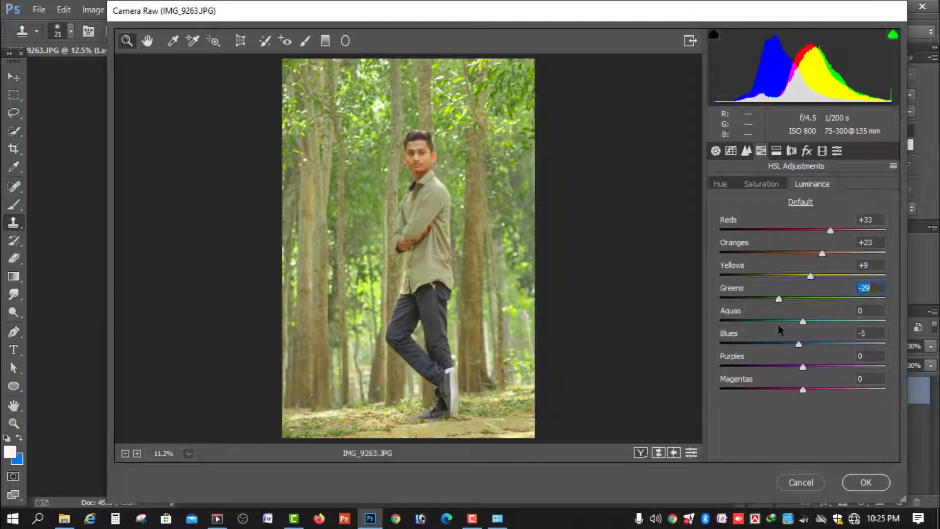
Set the saturation of Yellows to -13 and Greens to +41, and raise the Oranges luminance slightly
{"action": "left_click", "coordinate": [753, 185]}
{"action": "left_click_drag", "start_coordinate": [781, 277], "coordinate": [852, 300]}
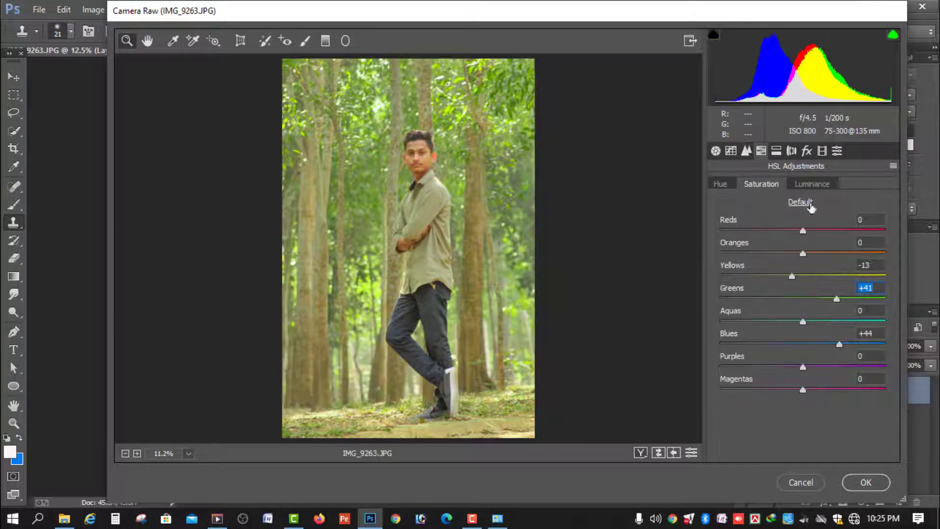
{"action": "left_click", "coordinate": [812, 184]}
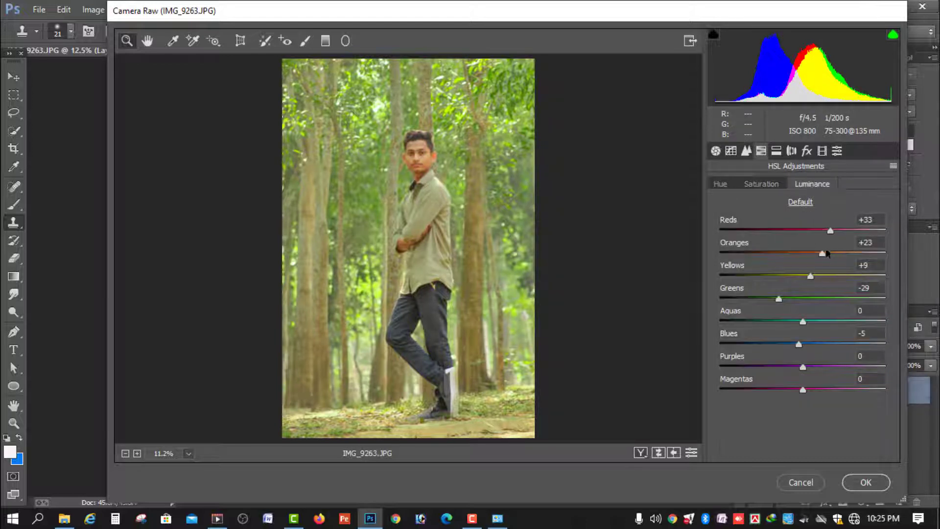
{"action": "left_click_drag", "start_coordinate": [822, 254], "coordinate": [829, 255]}
Apply a post-crop vignette that darkens the edges of the photo
{"action": "left_click", "coordinate": [807, 151]}
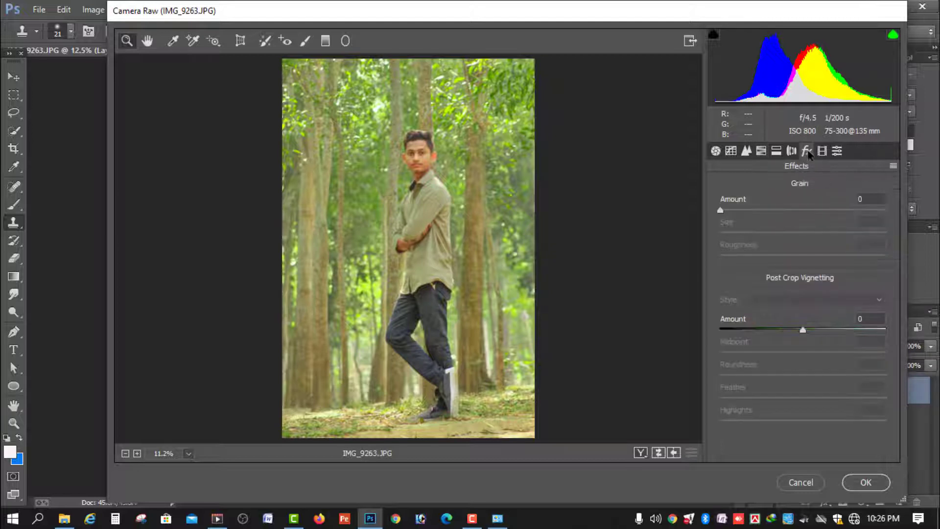
{"action": "left_click_drag", "start_coordinate": [801, 333], "coordinate": [828, 372]}
Calibrate the Green Primary with hue -19 and saturation +43
{"action": "left_click", "coordinate": [822, 152]}
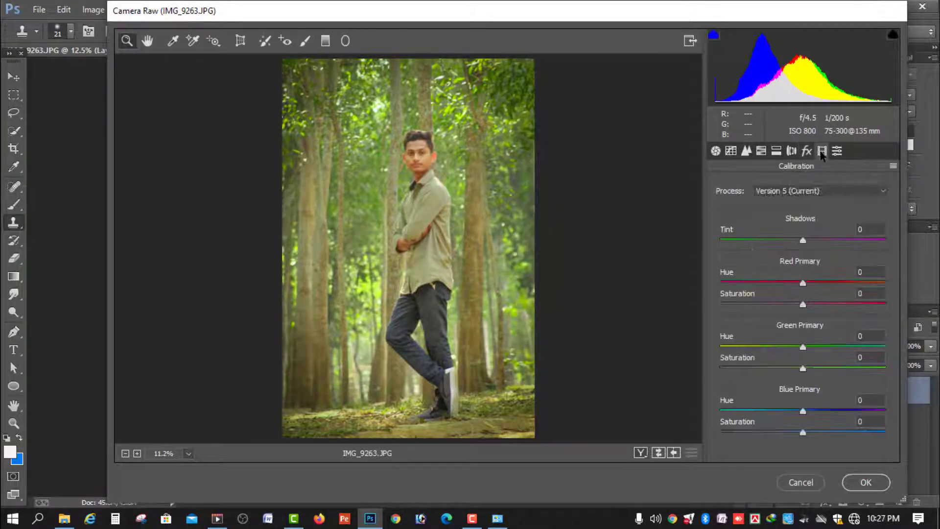
{"action": "left_click_drag", "start_coordinate": [803, 347], "coordinate": [862, 349]}
{"action": "left_click", "coordinate": [804, 356]}
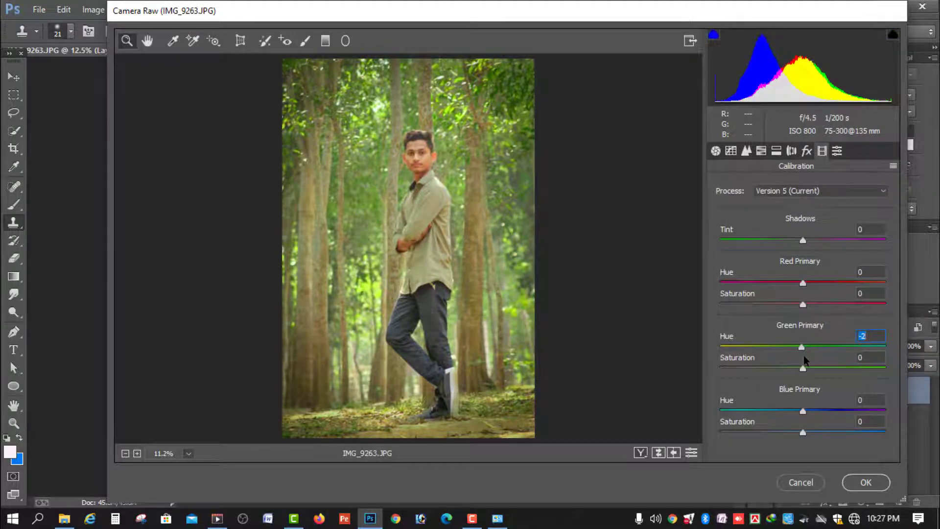
{"action": "left_click_drag", "start_coordinate": [803, 351], "coordinate": [906, 350]}
{"action": "left_click", "coordinate": [774, 357]}
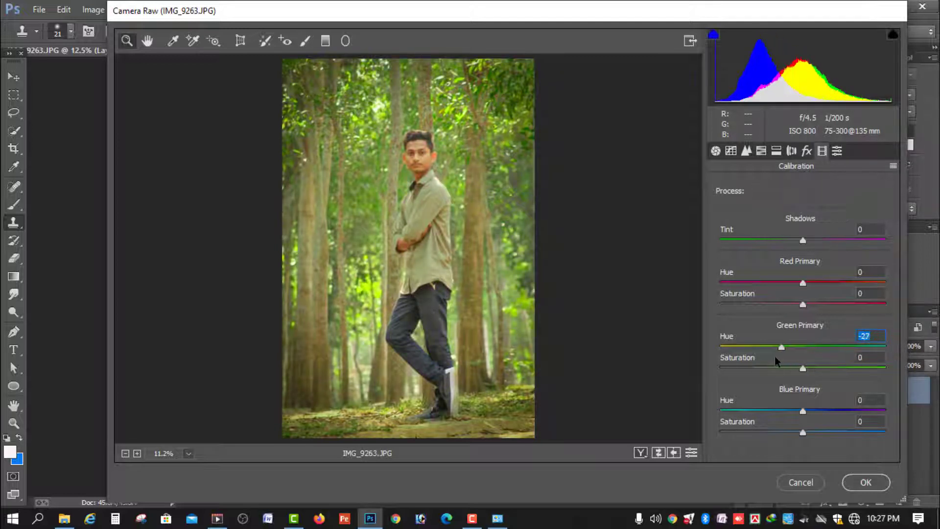
{"action": "left_click_drag", "start_coordinate": [773, 356], "coordinate": [786, 355]}
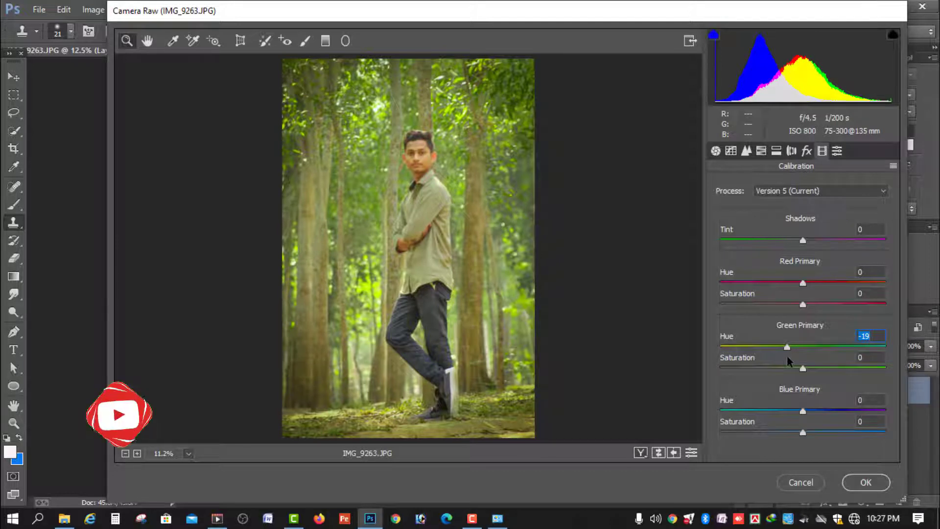
{"action": "left_click_drag", "start_coordinate": [808, 369], "coordinate": [839, 375]}
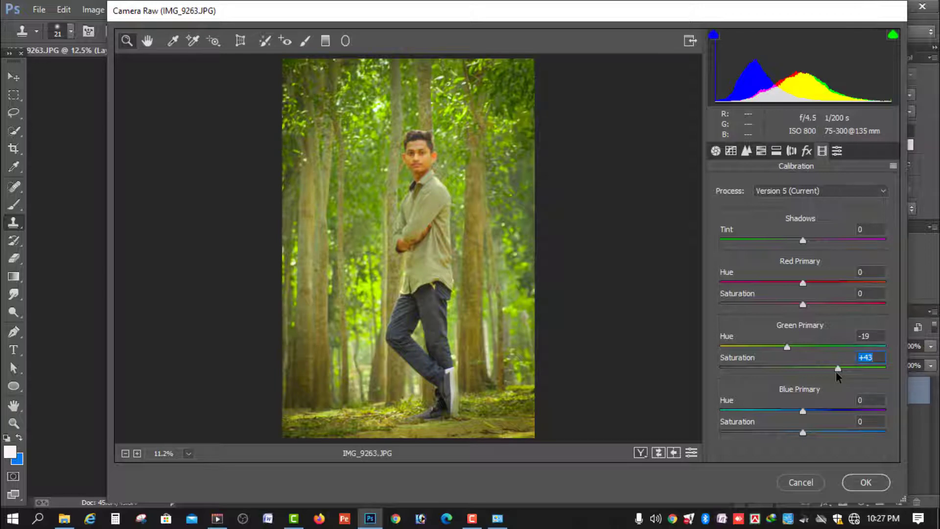
Calibrate the Blue Primary with hue +3 and saturation -38
{"action": "left_click_drag", "start_coordinate": [803, 411], "coordinate": [850, 458]}
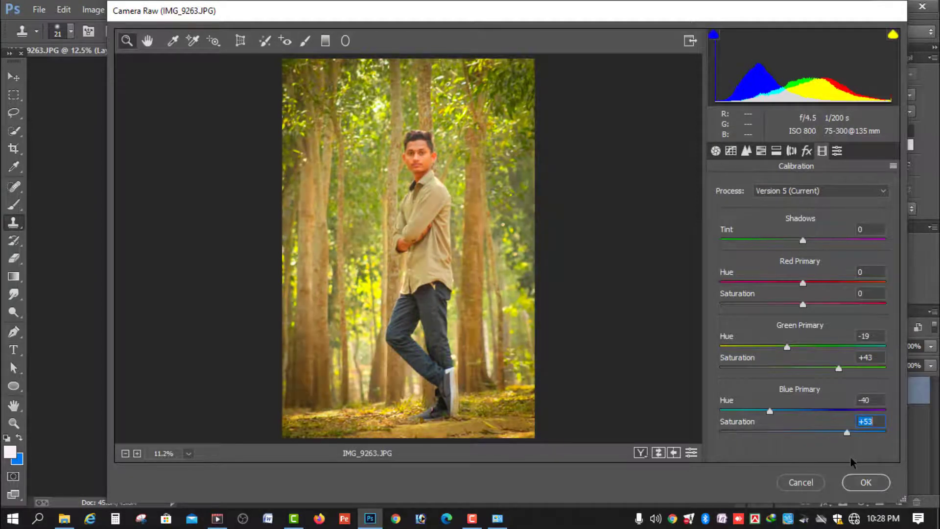
{"action": "left_click_drag", "start_coordinate": [770, 411], "coordinate": [736, 455]}
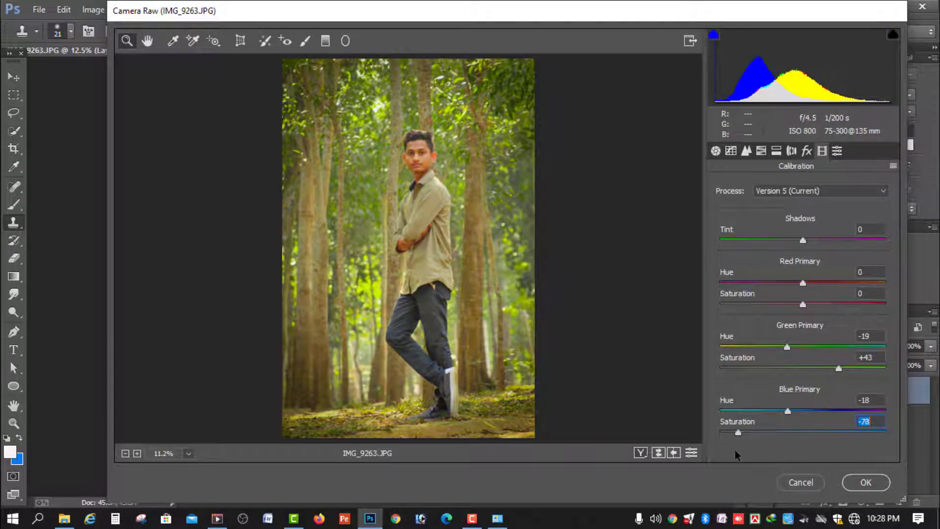
{"action": "left_click_drag", "start_coordinate": [800, 413], "coordinate": [814, 409]}
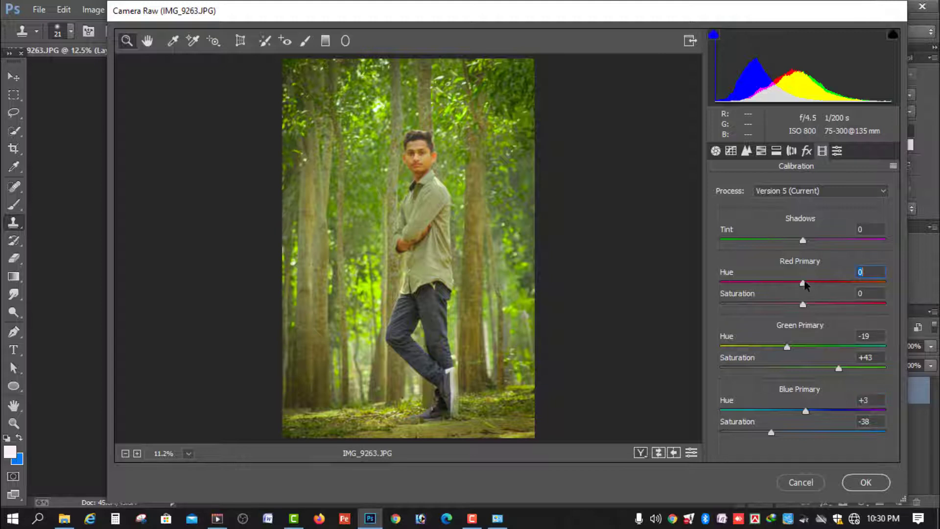
Set the calibration's shadow tint to +13 and the Red Primary hue to +5
{"action": "left_click_drag", "start_coordinate": [804, 282], "coordinate": [770, 299]}
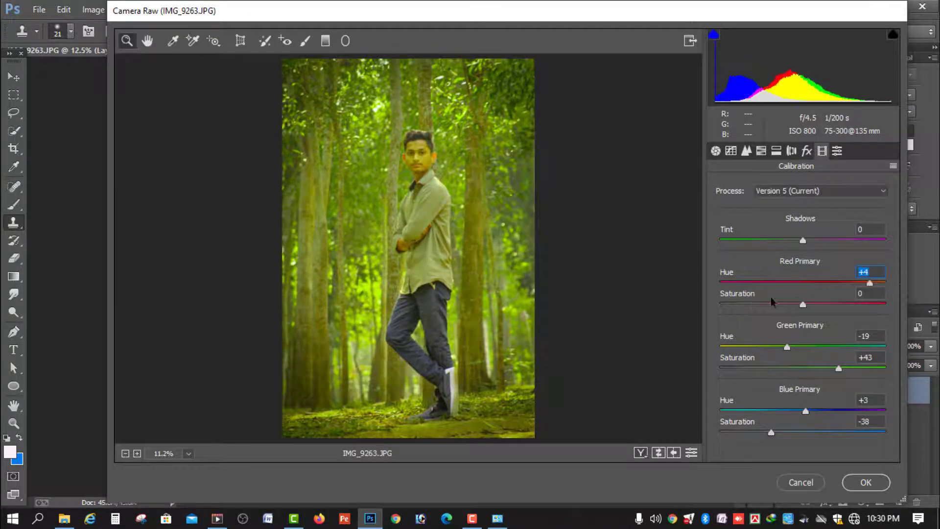
{"action": "type", "text": "0"}
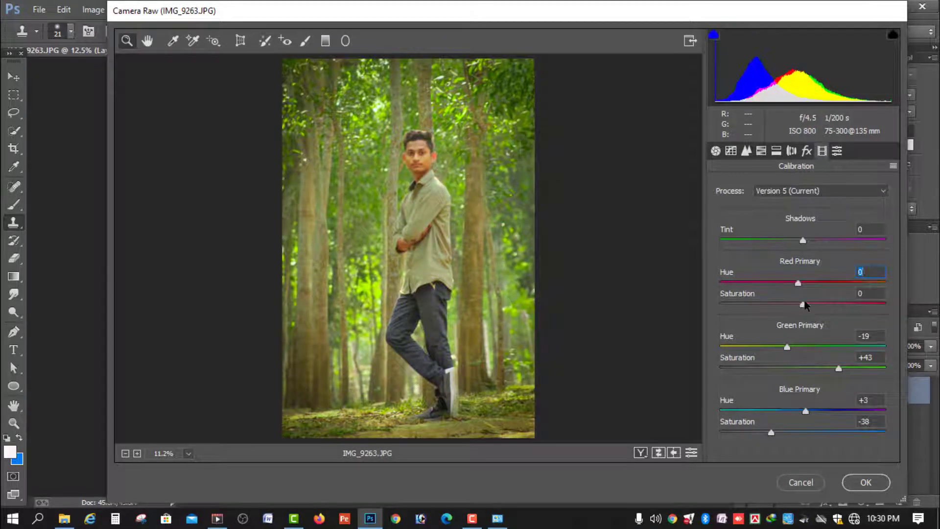
{"action": "key", "text": "ctrl+z"}
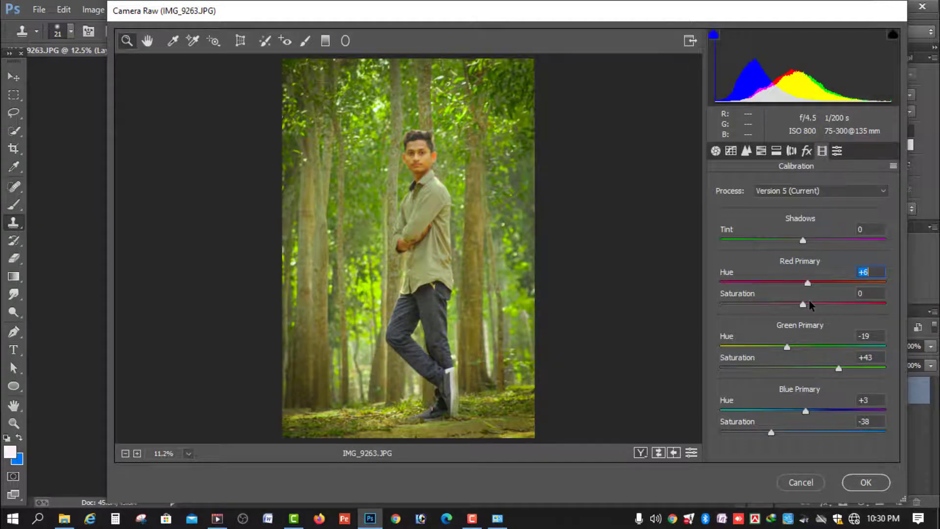
{"action": "mouse_move", "coordinate": [803, 240]}
{"action": "left_mouse_down"}
{"action": "mouse_move", "coordinate": [881, 245]}
{"action": "mouse_move", "coordinate": [816, 251]}
{"action": "left_mouse_up"}
{"action": "type", "text": "-95"}
{"action": "key", "text": "Return"}
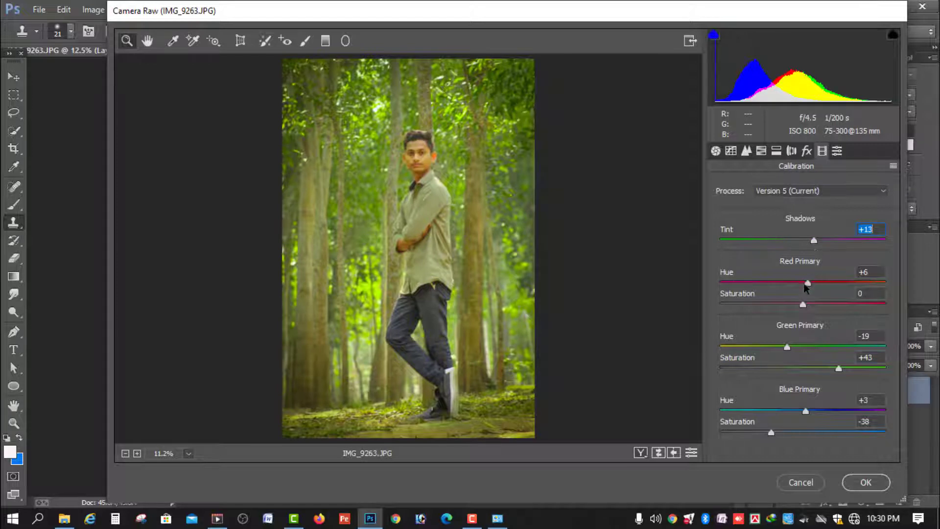
{"action": "left_click_drag", "start_coordinate": [806, 288], "coordinate": [770, 292]}
{"action": "left_click_drag", "start_coordinate": [721, 294], "coordinate": [805, 306]}
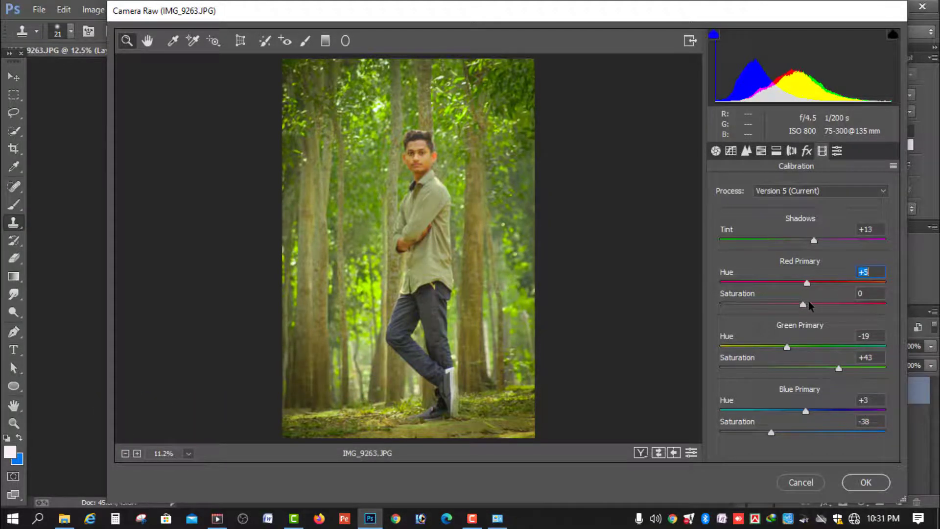
Set luminance noise reduction to 21 and darken the deepest tones on the RGB point curve, mapping input 11 to output 3
{"action": "left_click", "coordinate": [746, 150]}
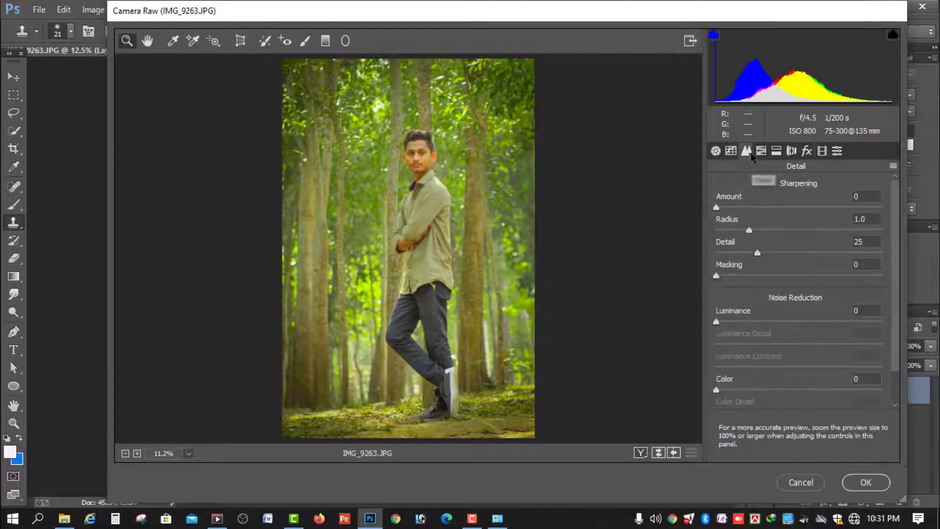
{"action": "left_click_drag", "start_coordinate": [717, 322], "coordinate": [752, 322]}
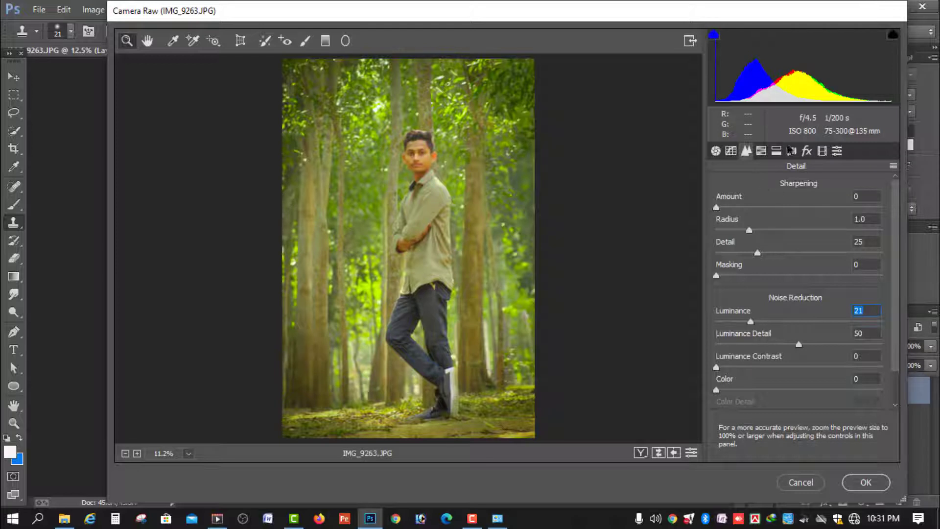
{"action": "left_click", "coordinate": [731, 152]}
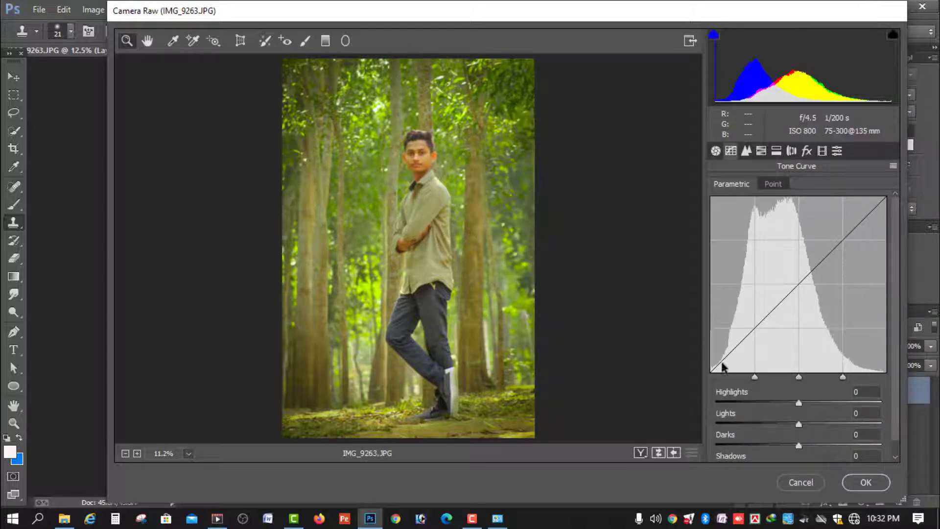
{"action": "left_click", "coordinate": [773, 183]}
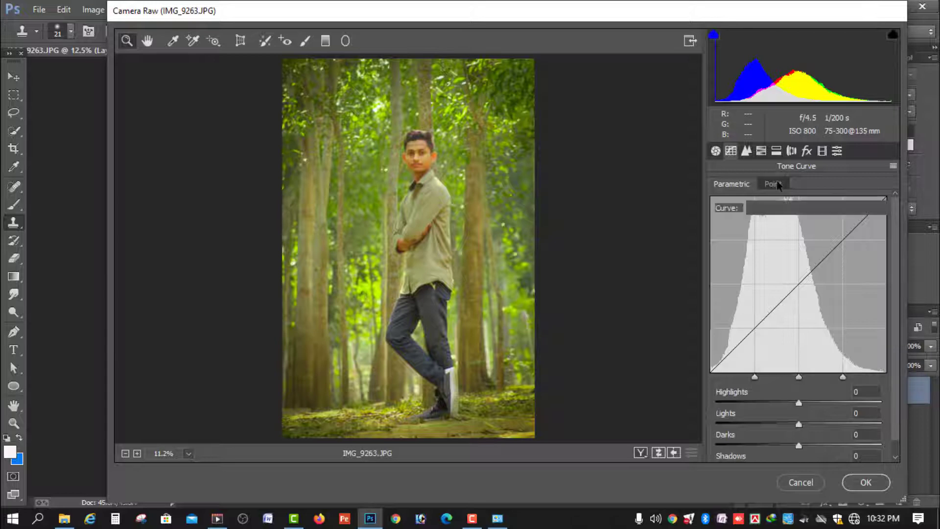
{"action": "mouse_move", "coordinate": [726, 408]}
{"action": "left_mouse_down"}
{"action": "mouse_move", "coordinate": [729, 397]}
{"action": "mouse_move", "coordinate": [720, 417]}
{"action": "left_mouse_up"}
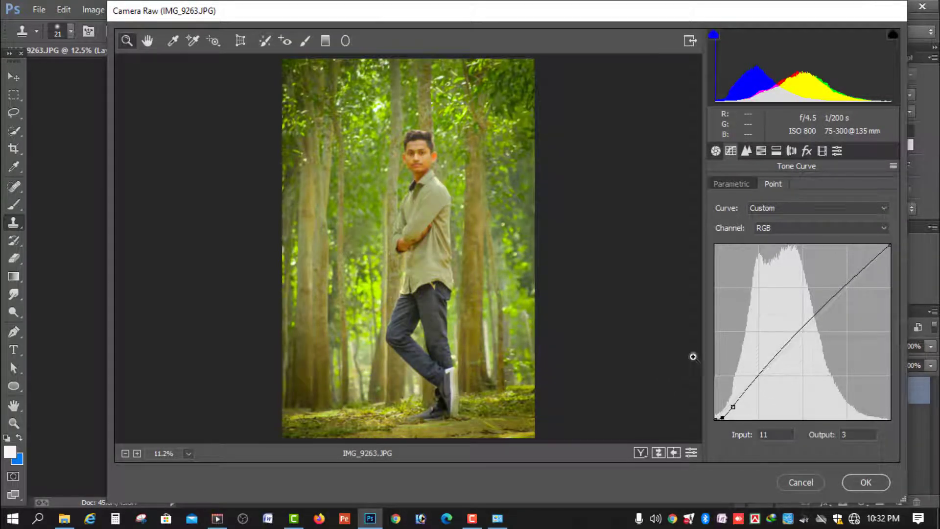
{"action": "left_click", "coordinate": [746, 151]}
{"action": "left_click", "coordinate": [761, 151]}
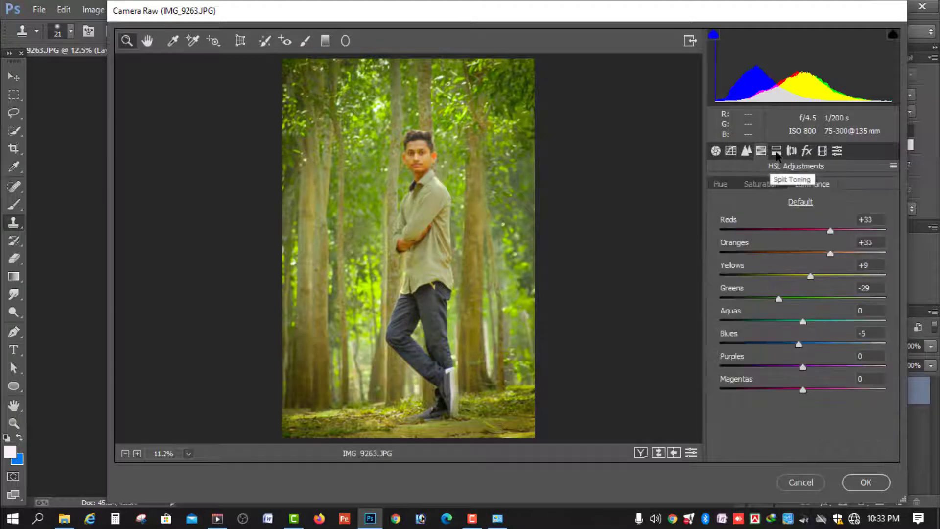
{"action": "left_click", "coordinate": [791, 151]}
{"action": "left_click", "coordinate": [793, 153]}
{"action": "left_click", "coordinate": [807, 151]}
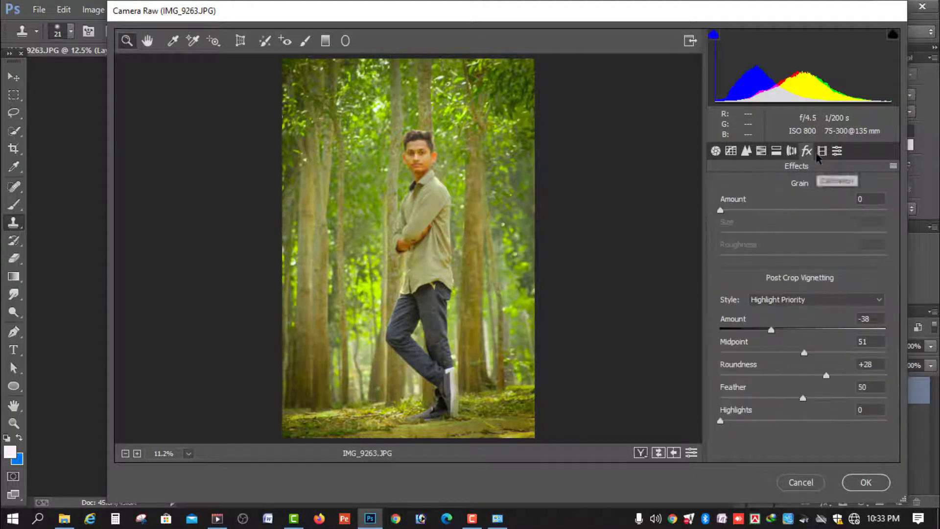
{"action": "left_click", "coordinate": [776, 153]}
{"action": "left_click", "coordinate": [764, 153]}
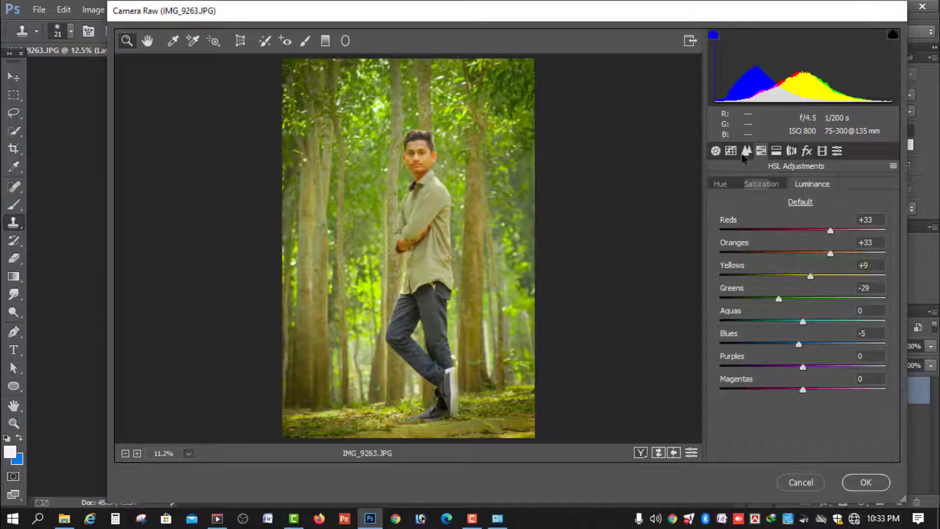
{"action": "left_click", "coordinate": [746, 151]}
{"action": "left_click", "coordinate": [761, 151]}
Cool the white balance by setting temperature to -21 and tint to +7
{"action": "left_click", "coordinate": [716, 151]}
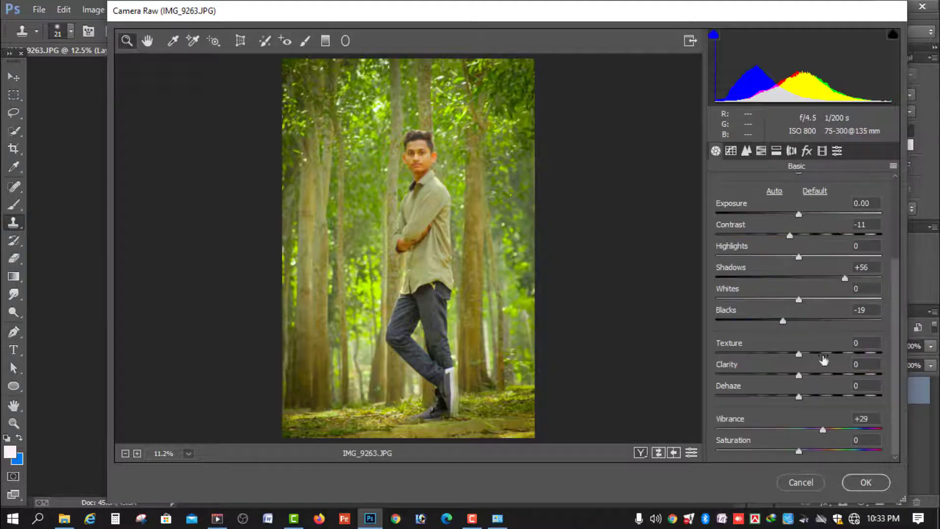
{"action": "scroll", "coordinate": [802, 220], "scroll_direction": "up", "scroll_amount": 3}
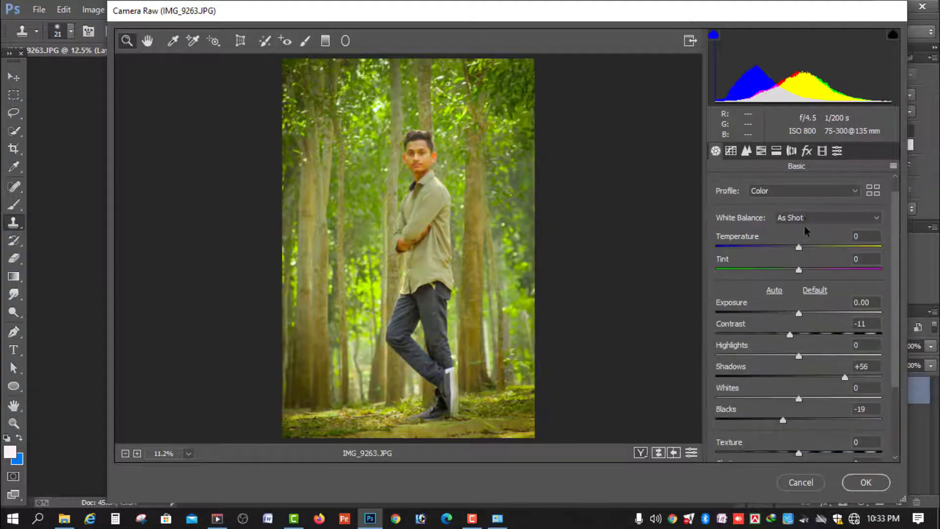
{"action": "left_click_drag", "start_coordinate": [798, 248], "coordinate": [779, 264]}
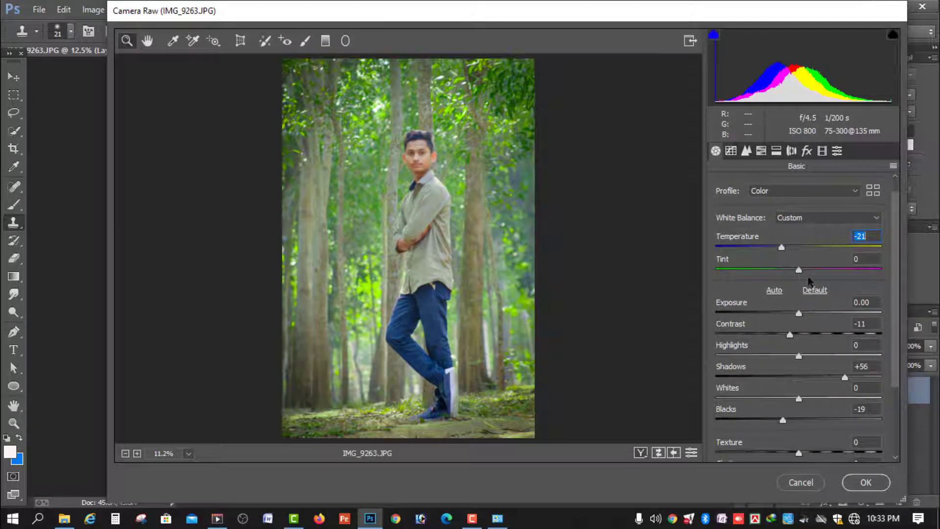
{"action": "mouse_move", "coordinate": [800, 273]}
{"action": "left_mouse_down"}
{"action": "mouse_move", "coordinate": [769, 272]}
{"action": "mouse_move", "coordinate": [821, 269]}
{"action": "mouse_move", "coordinate": [804, 270]}
{"action": "left_mouse_up"}
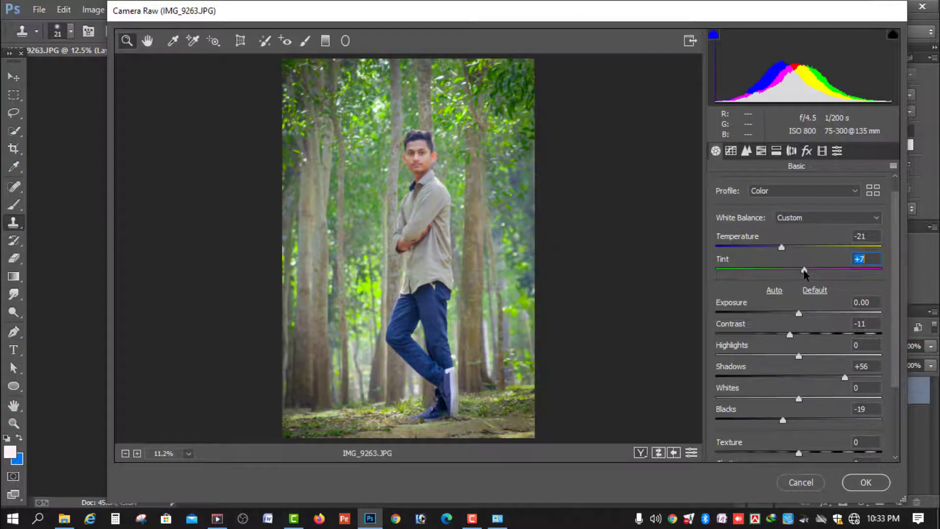
Set the split-toning highlights to hue 245 with saturation at 0
{"action": "left_click", "coordinate": [778, 152]}
{"action": "left_click", "coordinate": [790, 151]}
{"action": "left_click", "coordinate": [776, 150]}
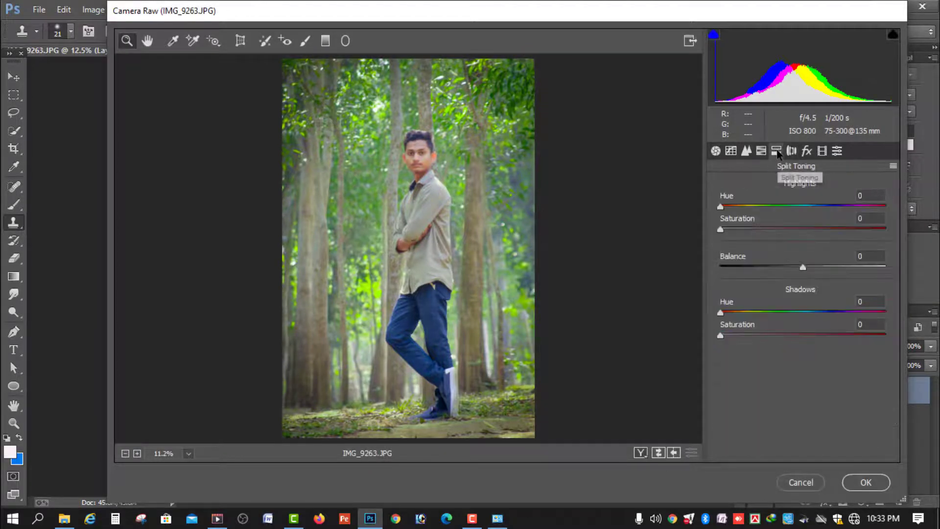
{"action": "left_click_drag", "start_coordinate": [811, 206], "coordinate": [843, 214]}
{"action": "left_click_drag", "start_coordinate": [747, 229], "coordinate": [696, 237]}
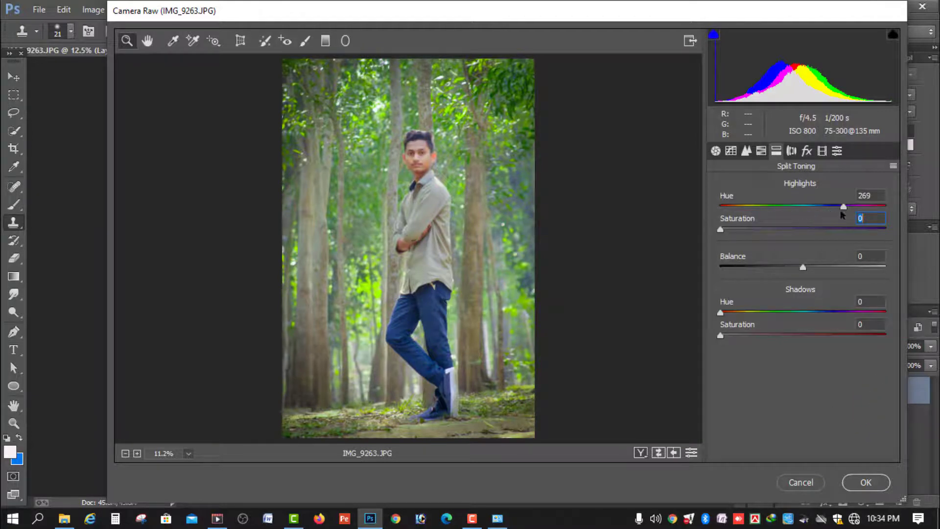
{"action": "mouse_move", "coordinate": [843, 207]}
{"action": "left_mouse_down"}
{"action": "mouse_move", "coordinate": [710, 203]}
{"action": "mouse_move", "coordinate": [699, 214]}
{"action": "mouse_move", "coordinate": [830, 217]}
{"action": "left_mouse_up"}
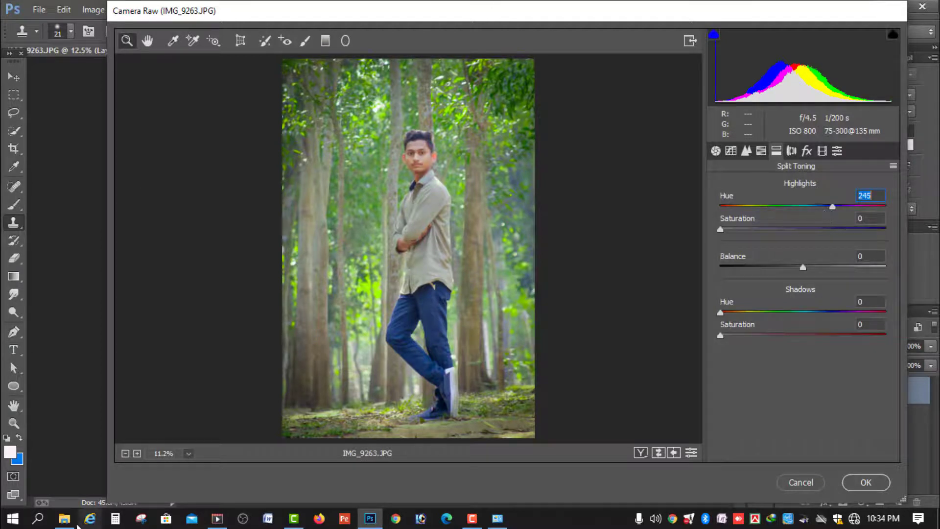
Strengthen the post-crop vignette to an amount of -43 and apply the Camera Raw adjustments to the photo
{"action": "left_click", "coordinate": [807, 151]}
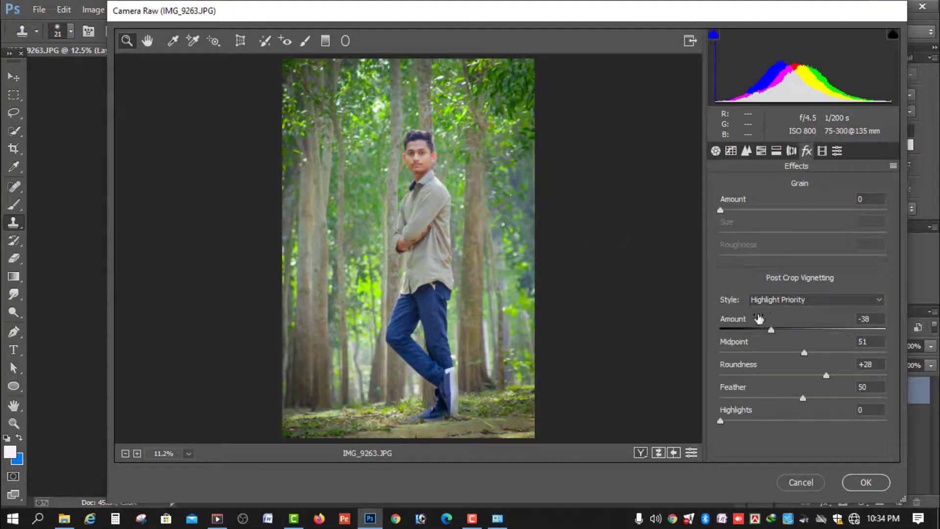
{"action": "left_click_drag", "start_coordinate": [773, 334], "coordinate": [770, 333]}
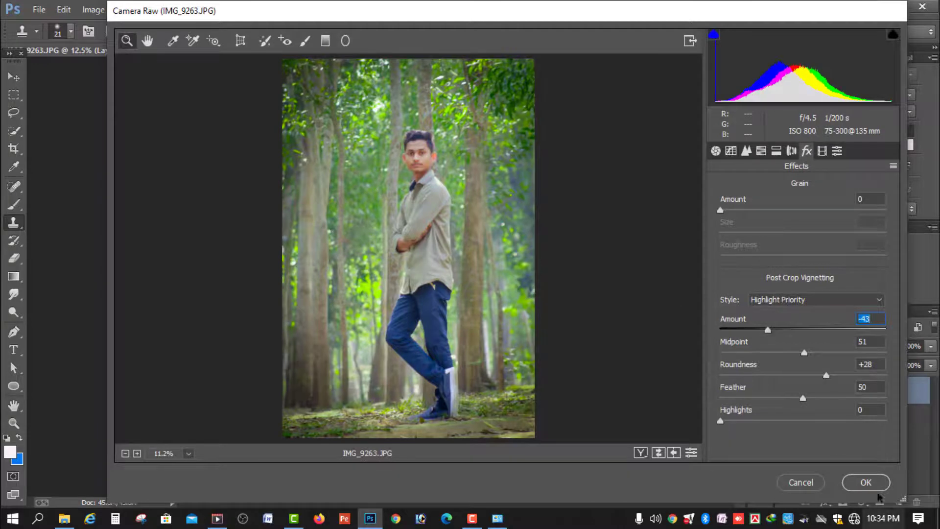
{"action": "left_click", "coordinate": [858, 481]}
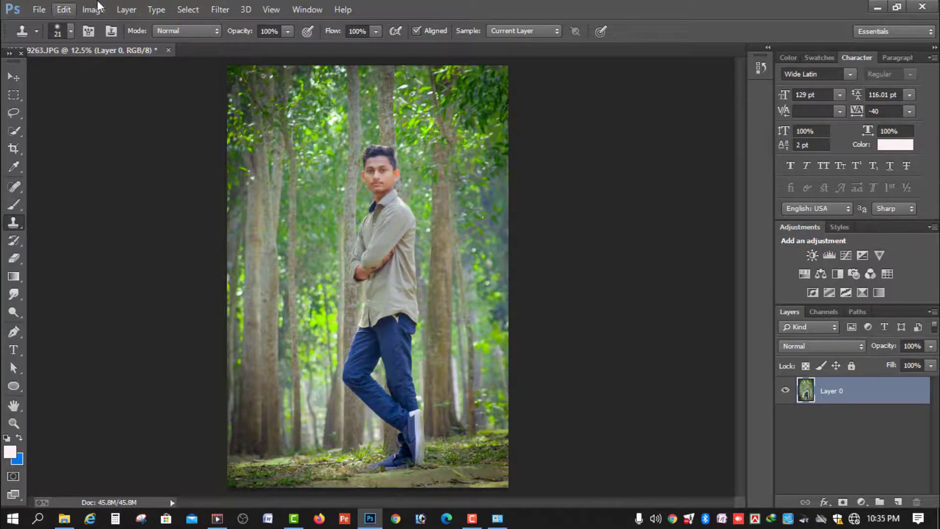
Duplicate Layer 0 as Layer 0 copy
{"action": "left_click", "coordinate": [126, 9]}
{"action": "right_click", "coordinate": [877, 405]}
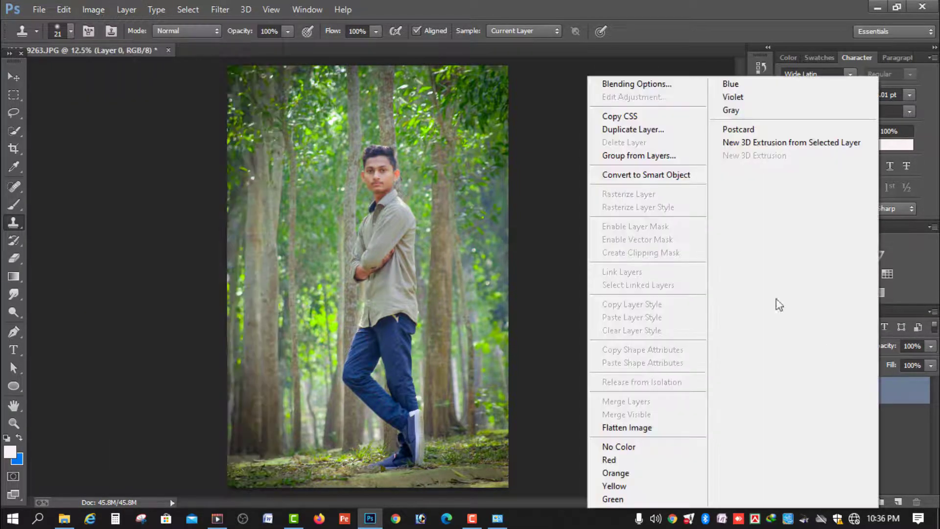
{"action": "left_click", "coordinate": [602, 129]}
{"action": "left_click", "coordinate": [596, 156]}
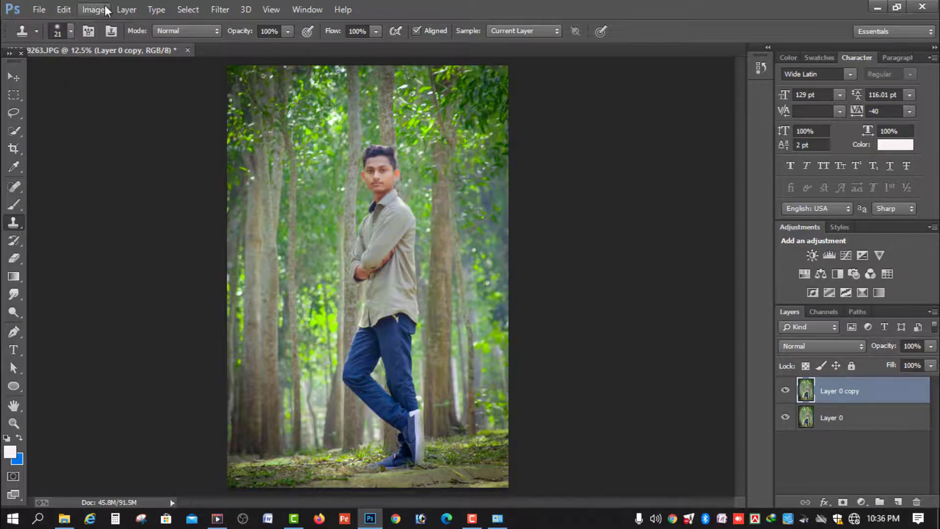
Start a Selective Color adjustment on Layer 0 copy and set the black amount of the Blacks to +14%
{"action": "left_click", "coordinate": [93, 10]}
{"action": "mouse_move", "coordinate": [147, 45]}
{"action": "left_click", "coordinate": [320, 252]}
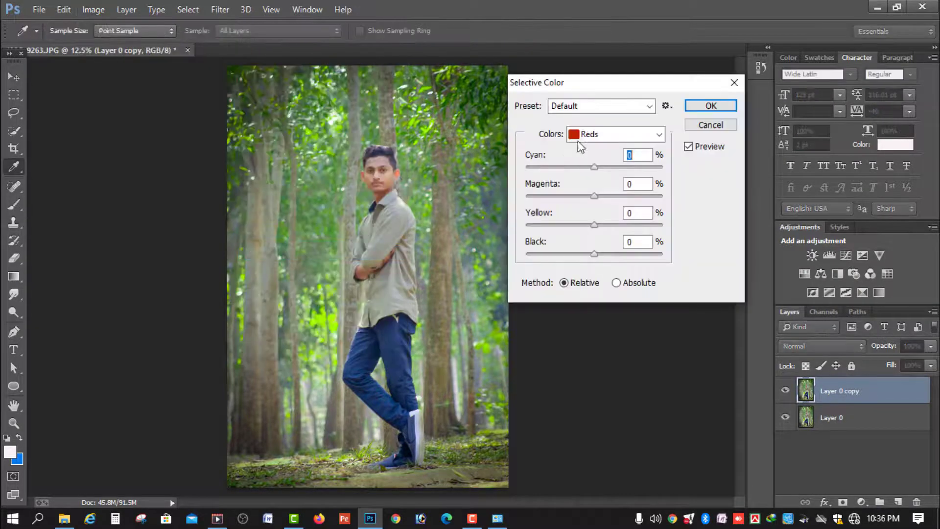
{"action": "left_click", "coordinate": [612, 134]}
{"action": "left_click", "coordinate": [602, 255]}
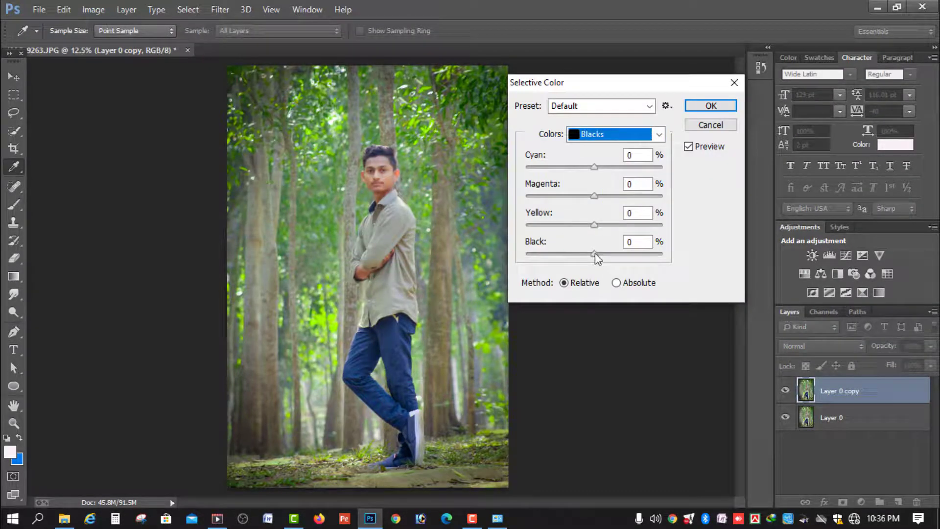
{"action": "left_click_drag", "start_coordinate": [594, 254], "coordinate": [572, 253]}
{"action": "left_click", "coordinate": [625, 255]}
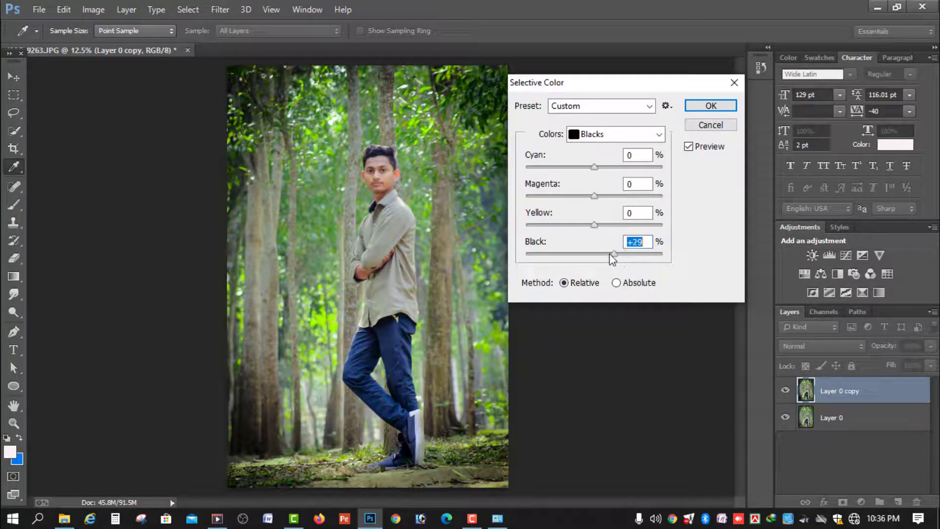
{"action": "left_click_drag", "start_coordinate": [610, 254], "coordinate": [599, 254]}
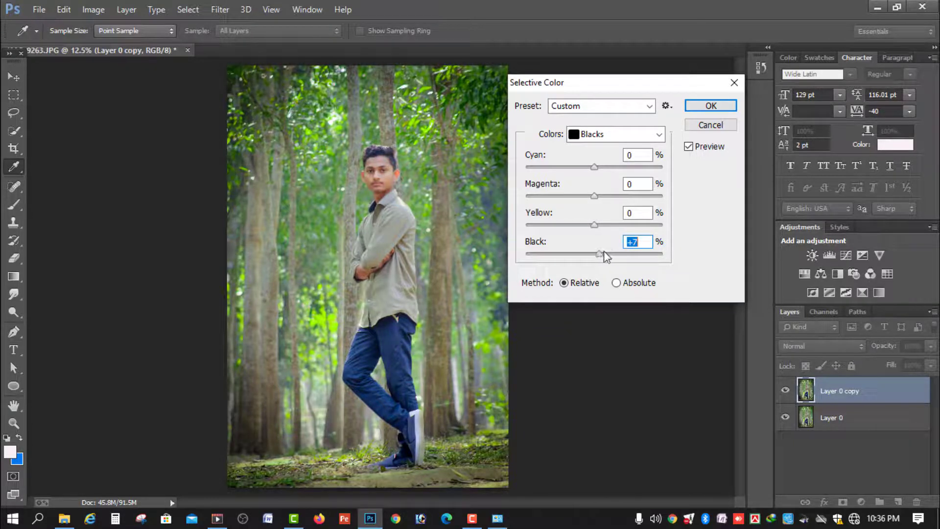
{"action": "left_click", "coordinate": [604, 253]}
Shift the Blacks in Selective Color to yellow -13%, magenta -5% and cyan +19%
{"action": "mouse_move", "coordinate": [594, 225]}
{"action": "left_mouse_down"}
{"action": "mouse_move", "coordinate": [576, 225]}
{"action": "mouse_move", "coordinate": [590, 231]}
{"action": "left_mouse_up"}
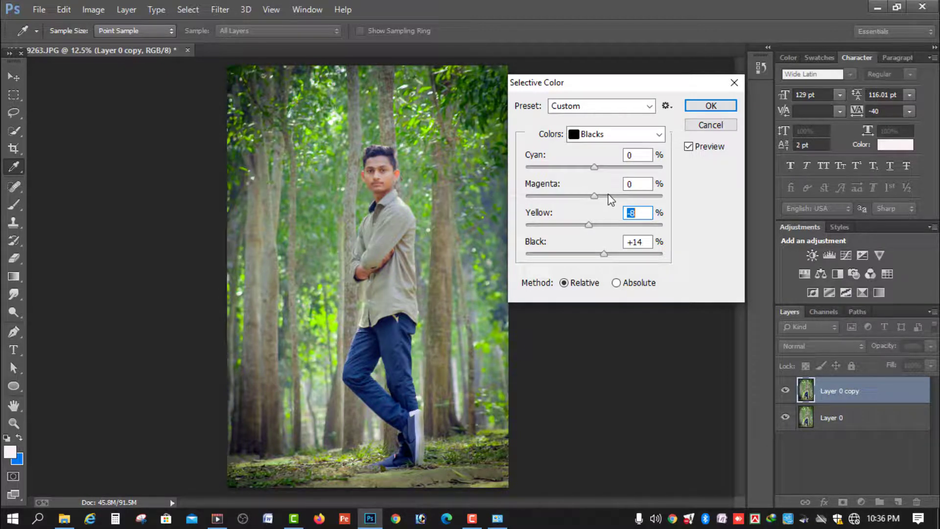
{"action": "mouse_move", "coordinate": [590, 227]}
{"action": "left_mouse_down"}
{"action": "mouse_move", "coordinate": [581, 226]}
{"action": "mouse_move", "coordinate": [588, 232]}
{"action": "left_mouse_up"}
{"action": "key", "text": "F8"}
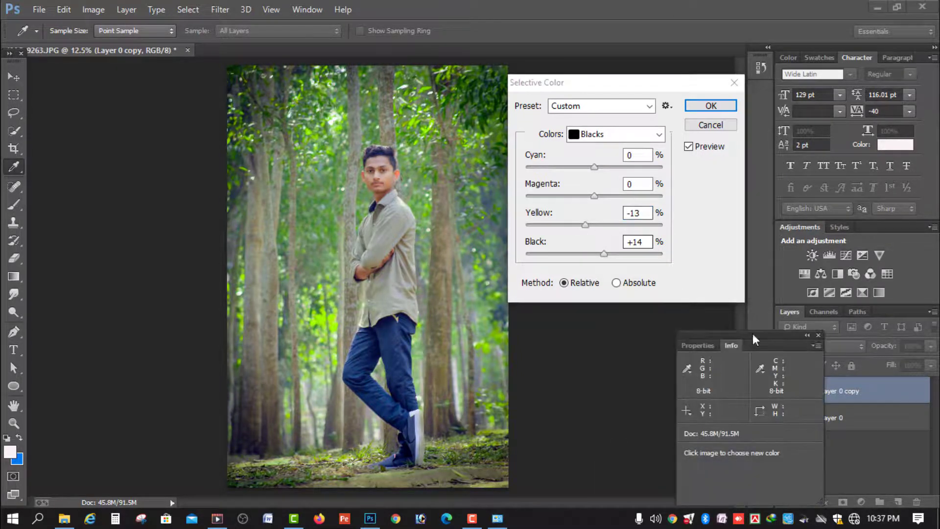
{"action": "left_click", "coordinate": [595, 197]}
{"action": "left_click_drag", "start_coordinate": [594, 196], "coordinate": [588, 195]}
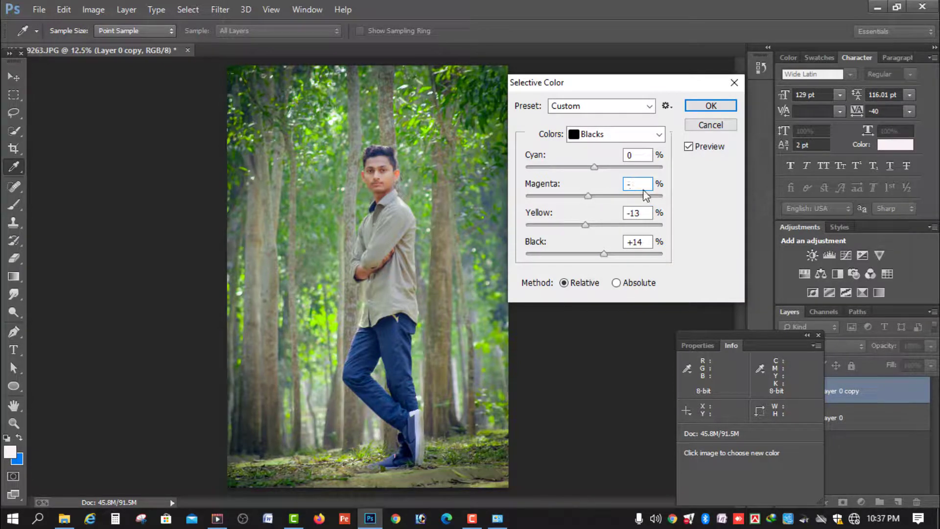
{"action": "type", "text": "-5"}
{"action": "mouse_move", "coordinate": [595, 166]}
{"action": "left_mouse_down"}
{"action": "mouse_move", "coordinate": [627, 167]}
{"action": "mouse_move", "coordinate": [540, 169]}
{"action": "mouse_move", "coordinate": [618, 171]}
{"action": "mouse_move", "coordinate": [611, 169]}
{"action": "left_mouse_up"}
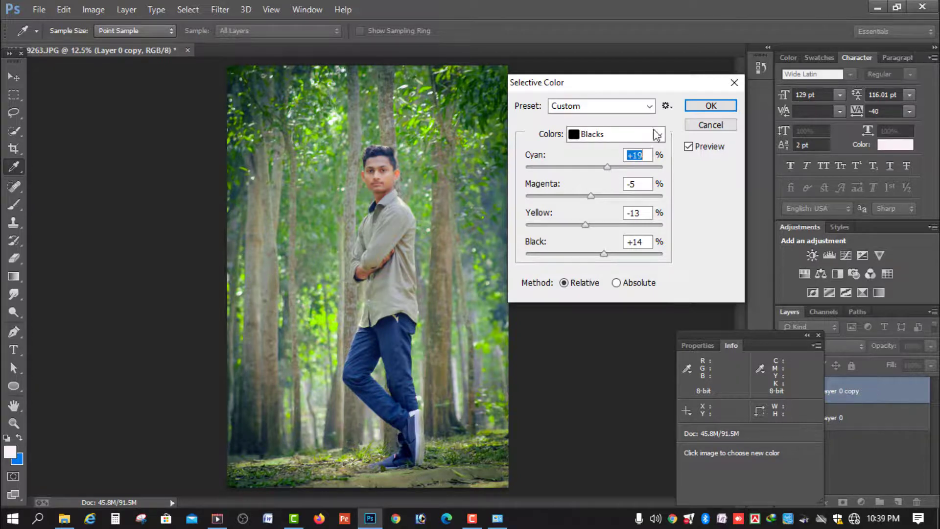
Adjust the Neutrals in Selective Color to black +2%, yellow -2% and cyan +2%
{"action": "left_click", "coordinate": [659, 134]}
{"action": "left_click", "coordinate": [609, 250]}
{"action": "left_click_drag", "start_coordinate": [595, 253], "coordinate": [601, 260]}
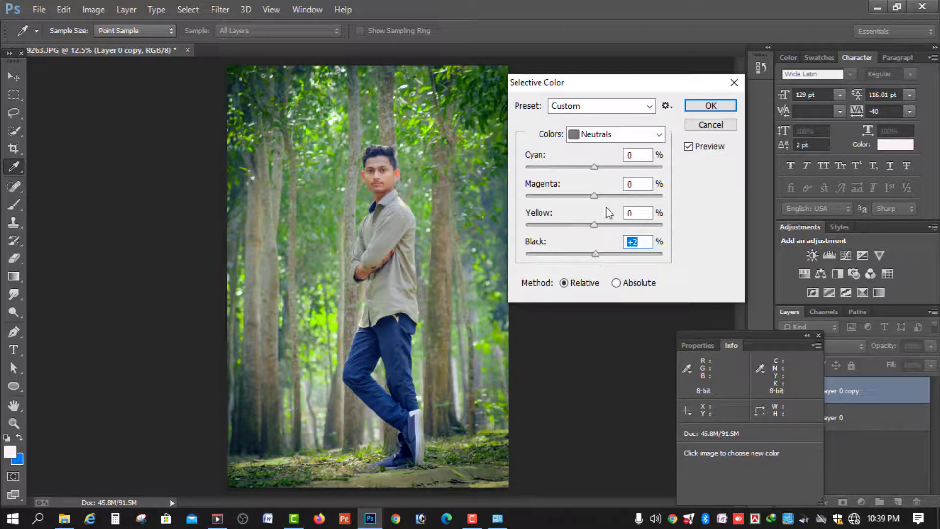
{"action": "mouse_move", "coordinate": [594, 225]}
{"action": "left_mouse_down"}
{"action": "mouse_move", "coordinate": [546, 239]}
{"action": "mouse_move", "coordinate": [615, 235]}
{"action": "mouse_move", "coordinate": [589, 235]}
{"action": "mouse_move", "coordinate": [598, 242]}
{"action": "mouse_move", "coordinate": [593, 228]}
{"action": "mouse_move", "coordinate": [614, 230]}
{"action": "mouse_move", "coordinate": [596, 230]}
{"action": "left_mouse_up"}
{"action": "type", "text": "2"}
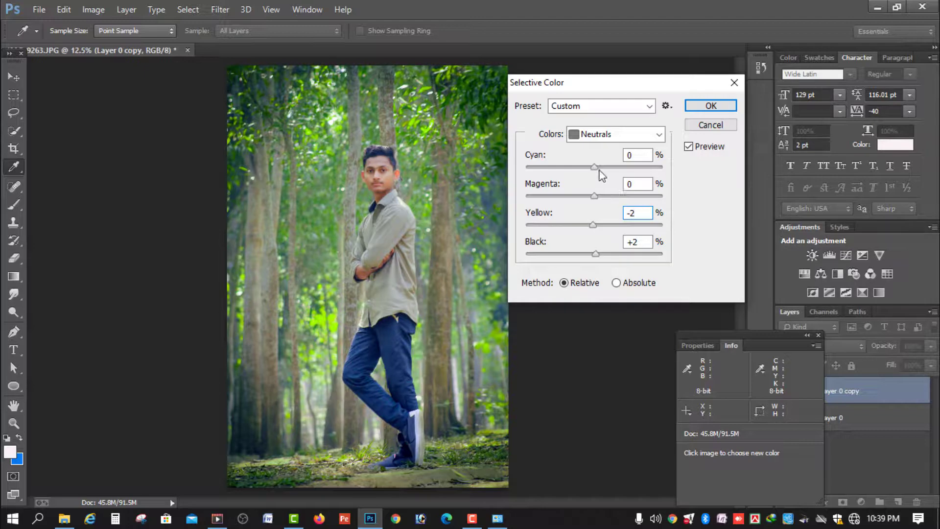
{"action": "left_click_drag", "start_coordinate": [598, 169], "coordinate": [621, 169]}
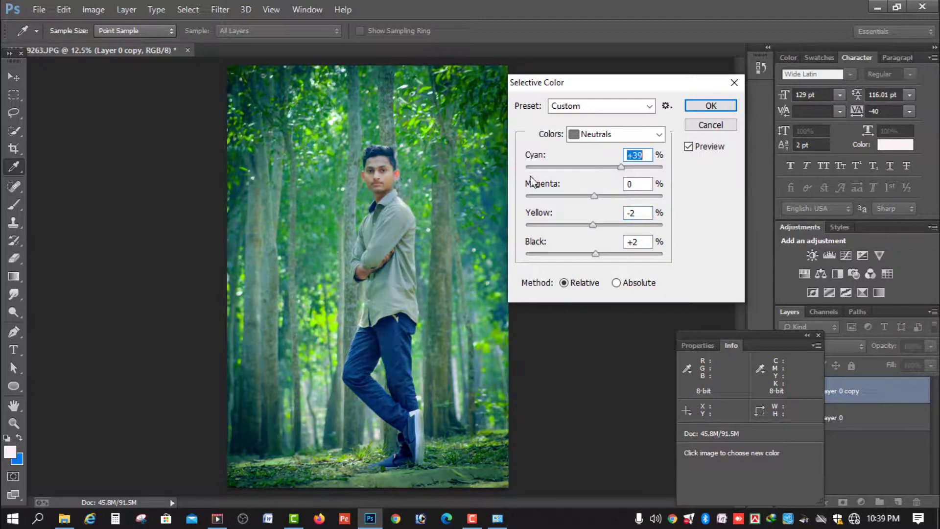
{"action": "left_click", "coordinate": [596, 168]}
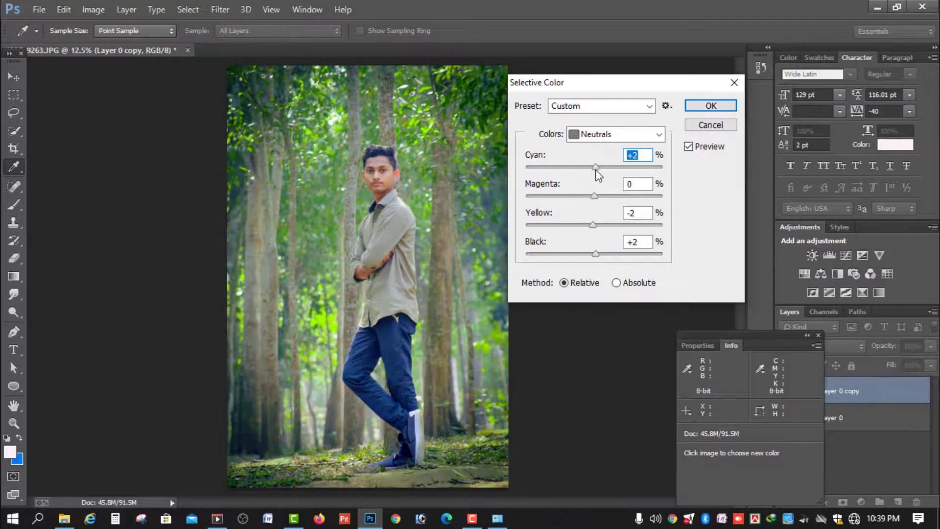
{"action": "key", "text": "F9"}
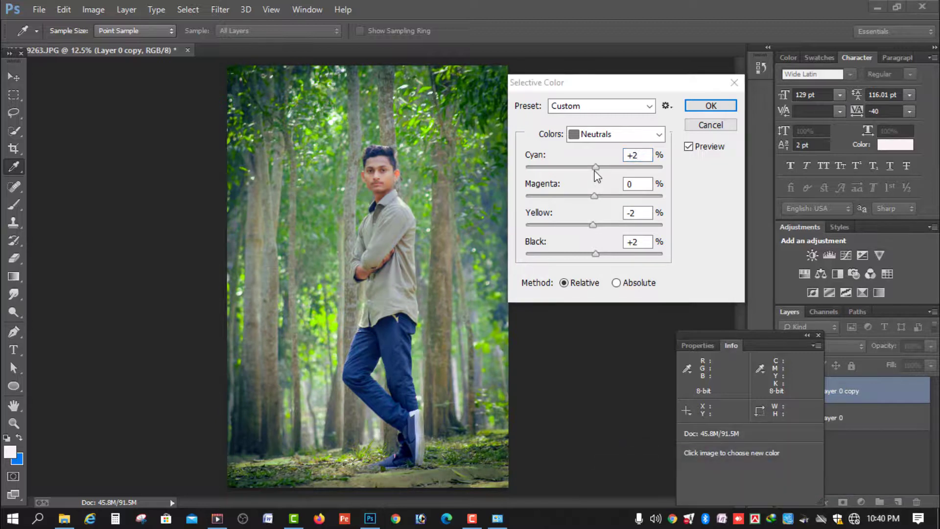
Adjust the Reds in Selective Color to black -8% and cyan -18%, and apply the adjustment to Layer 0 copy
{"action": "left_click", "coordinate": [625, 134]}
{"action": "left_click", "coordinate": [594, 151]}
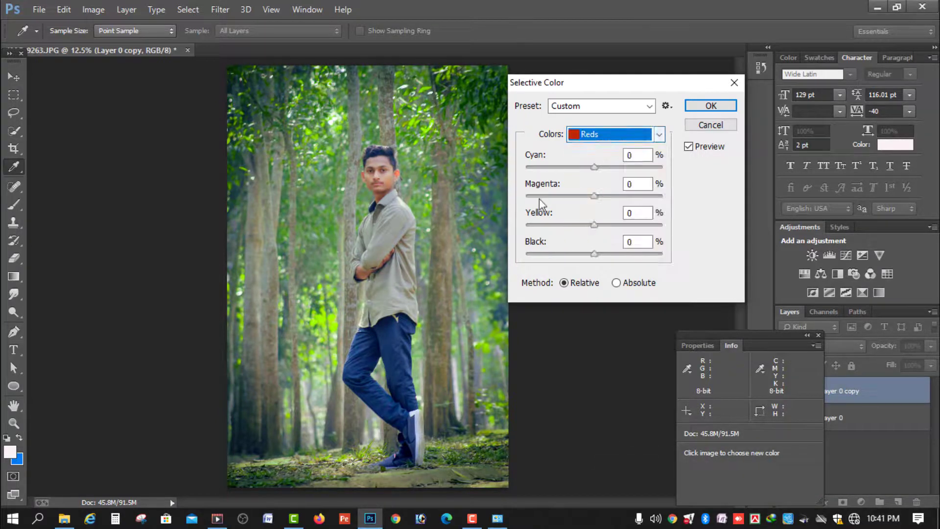
{"action": "mouse_move", "coordinate": [593, 254]}
{"action": "left_mouse_down"}
{"action": "mouse_move", "coordinate": [577, 257]}
{"action": "mouse_move", "coordinate": [596, 257]}
{"action": "left_mouse_up"}
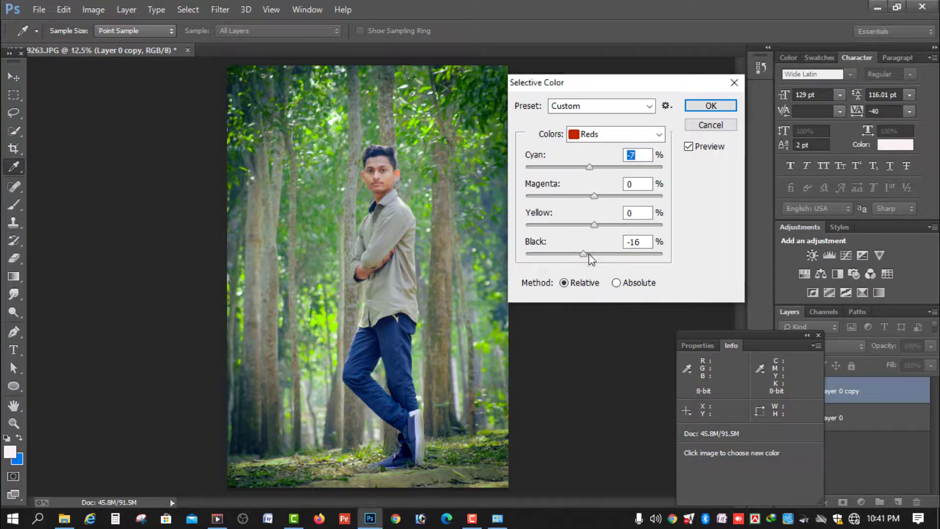
{"action": "left_click", "coordinate": [589, 254]}
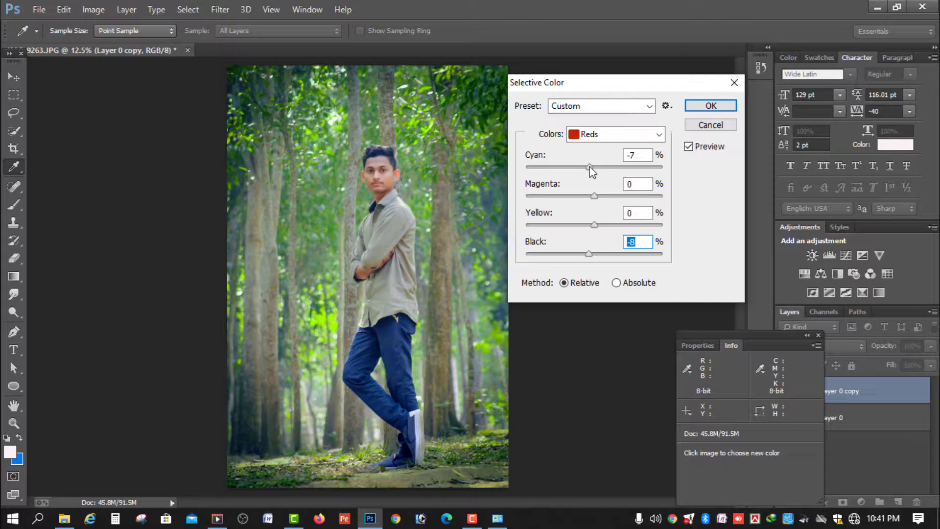
{"action": "left_click_drag", "start_coordinate": [590, 166], "coordinate": [592, 168]}
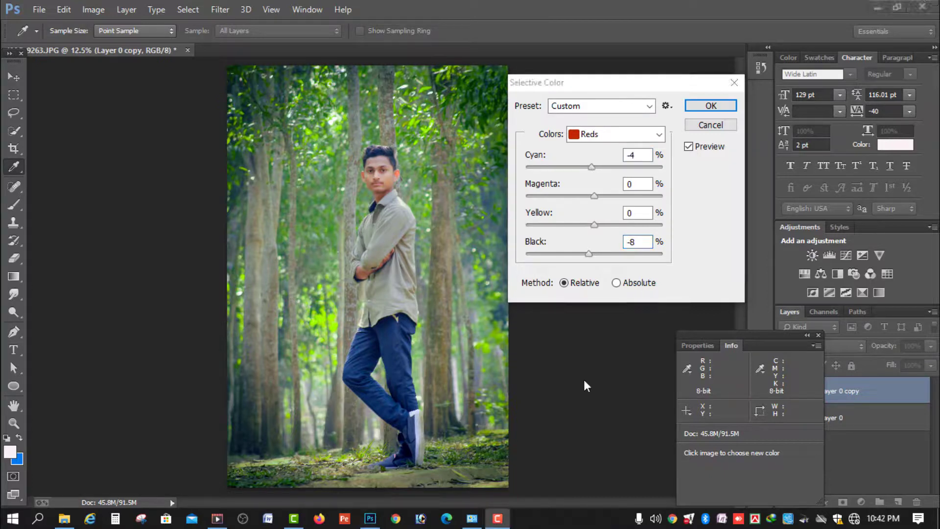
{"action": "left_click_drag", "start_coordinate": [592, 166], "coordinate": [584, 169]}
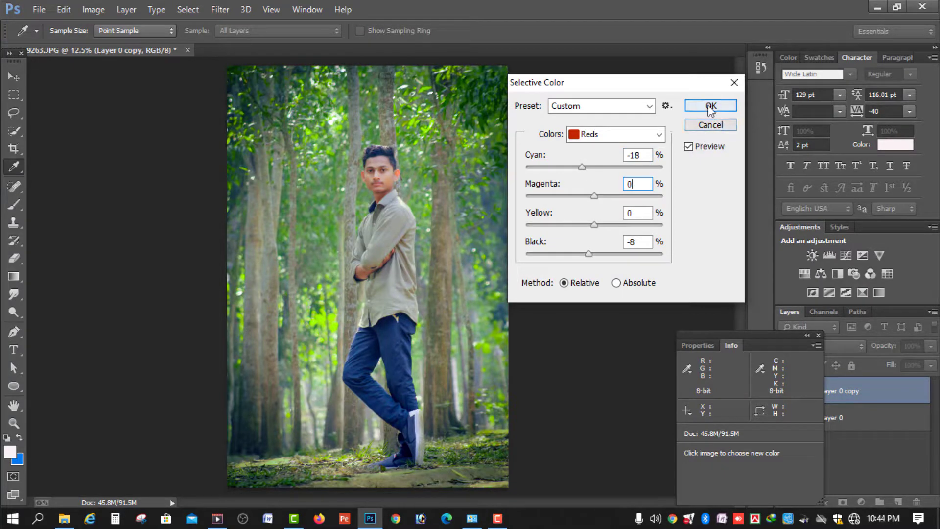
{"action": "left_click", "coordinate": [710, 109]}
Hide the Info panel and switch Layer 0 copy's visibility off and on to compare the image before and after the Selective Color adjustment
{"action": "key", "text": "s"}
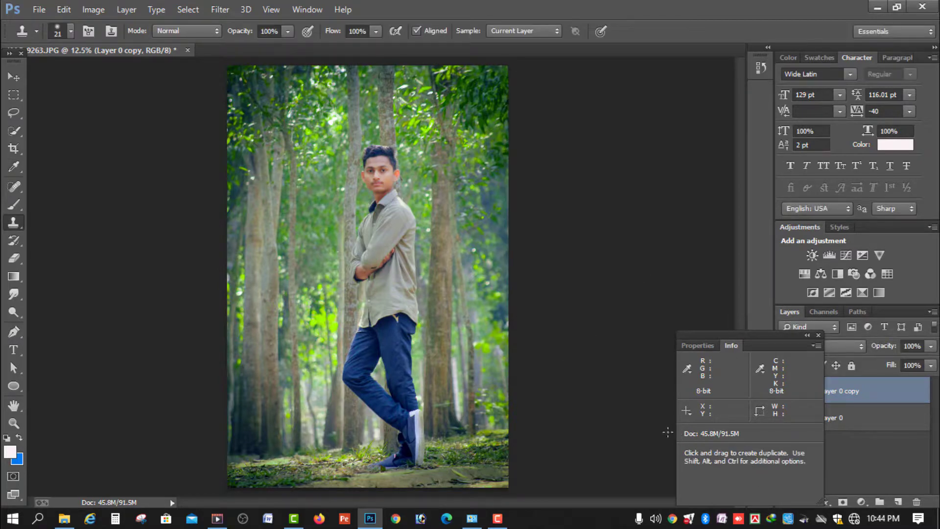
{"action": "key", "text": "F8"}
{"action": "left_click", "coordinate": [785, 392]}
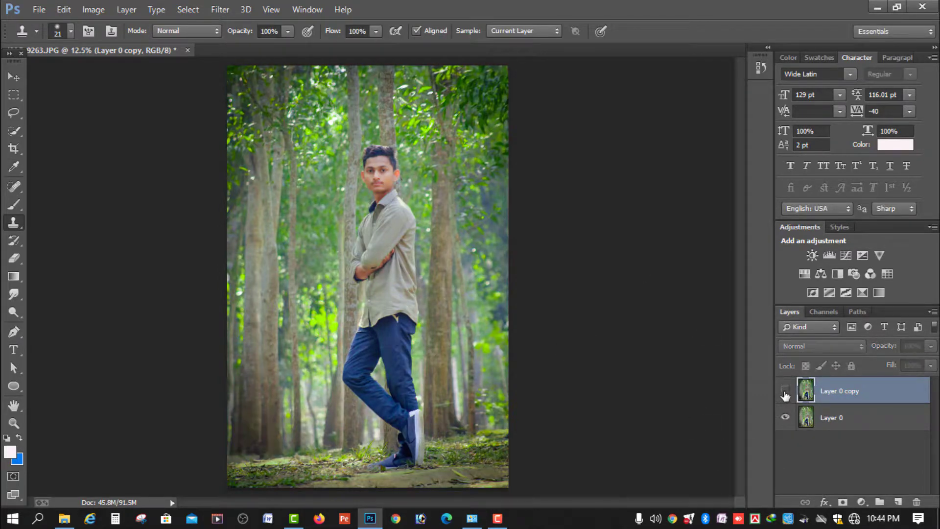
{"action": "left_click", "coordinate": [786, 391]}
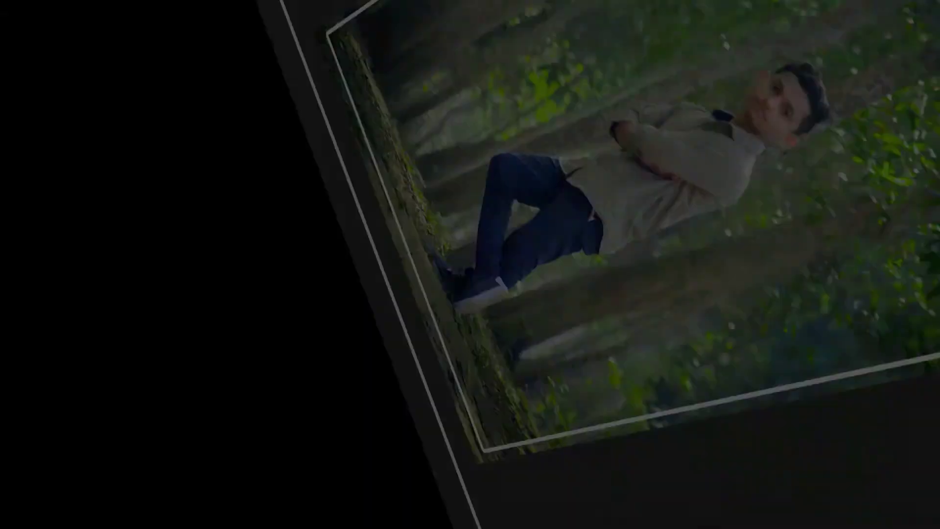